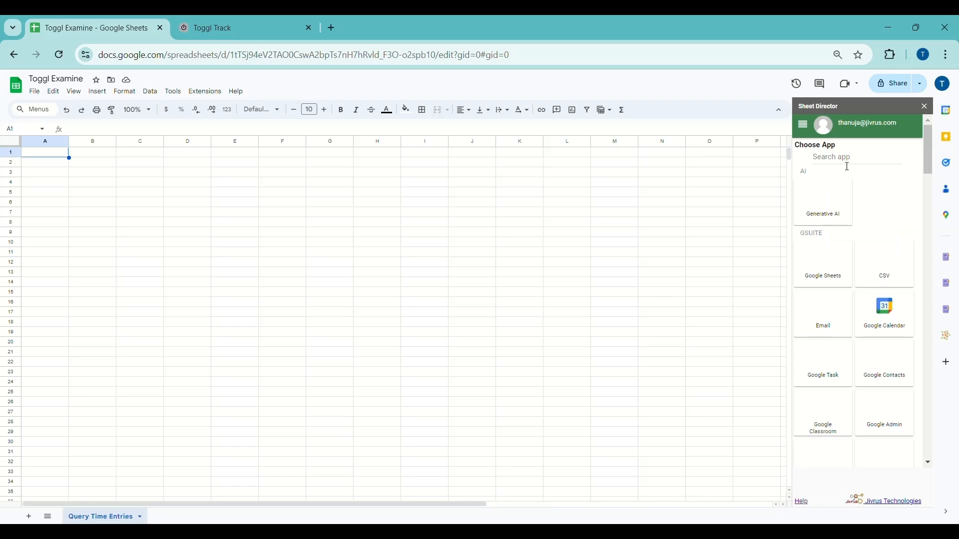
Search the app list for "to" and choose Toggl to set up a new service that requires an API token
{"action": "left_click", "coordinate": [848, 162]}
{"action": "type", "text": "to"}
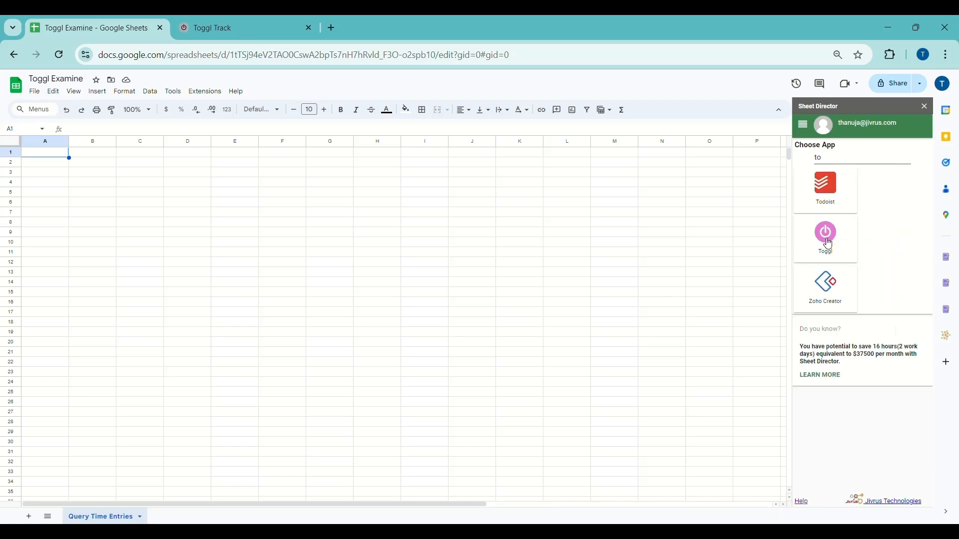
{"action": "left_click", "coordinate": [827, 239]}
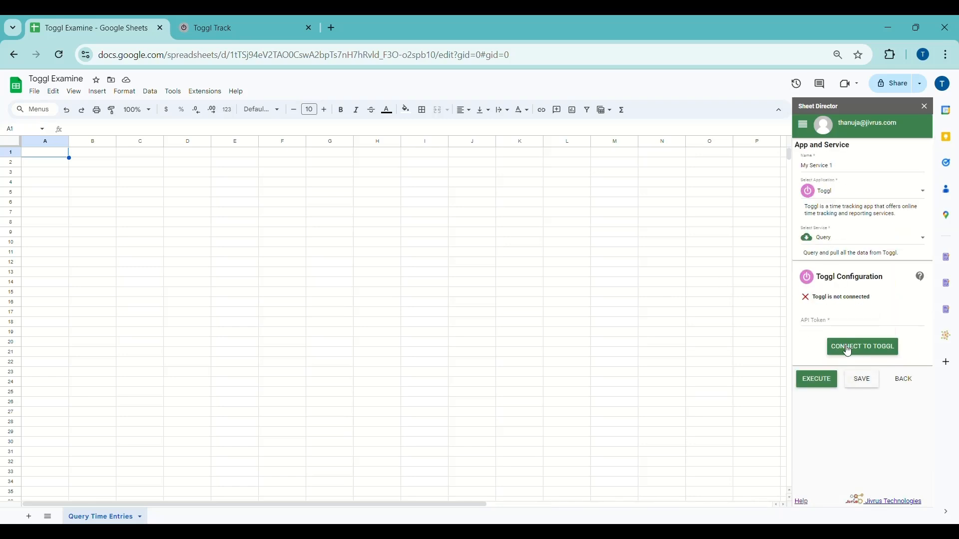
{"action": "left_click", "coordinate": [824, 326]}
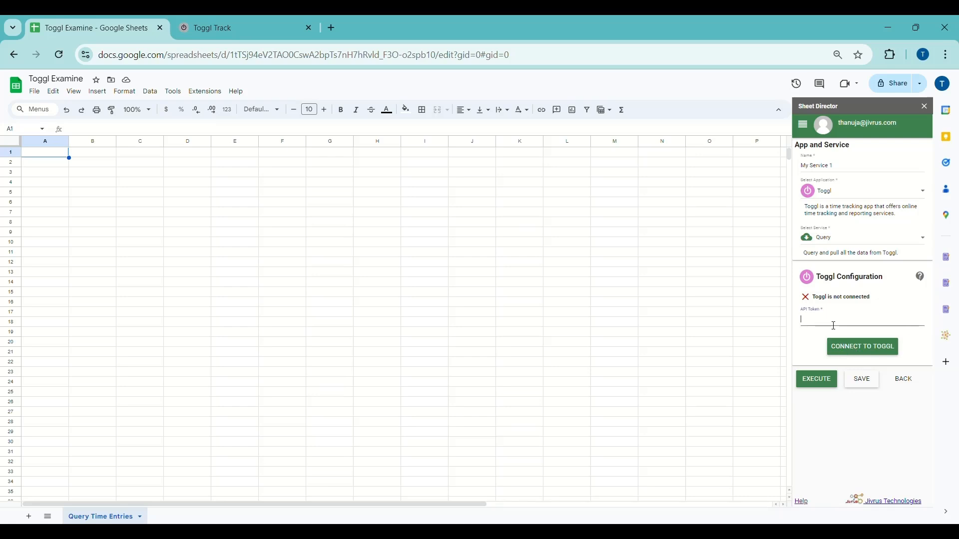
Switch to Toggl Track and reveal and copy the API token in the account's profile settings
{"action": "left_click", "coordinate": [228, 19]}
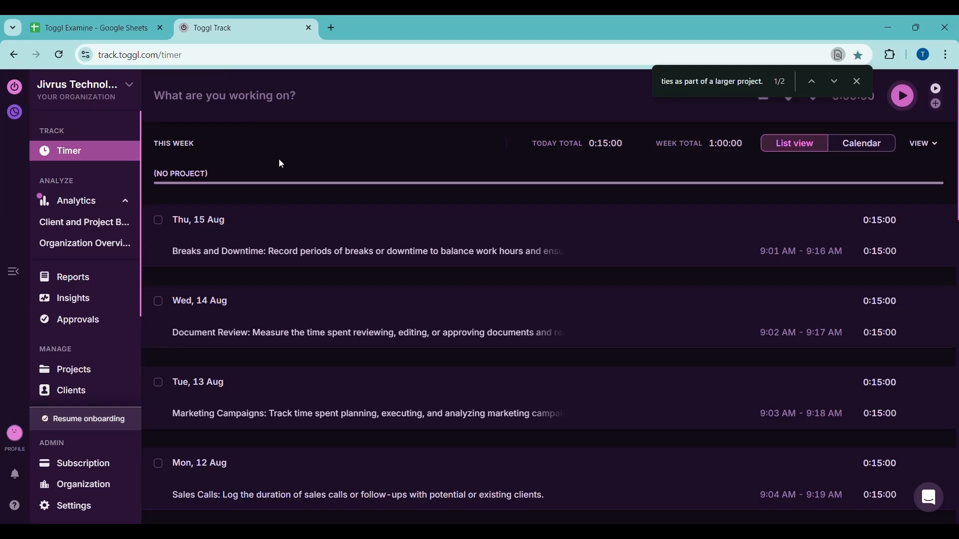
{"action": "left_click", "coordinate": [14, 438]}
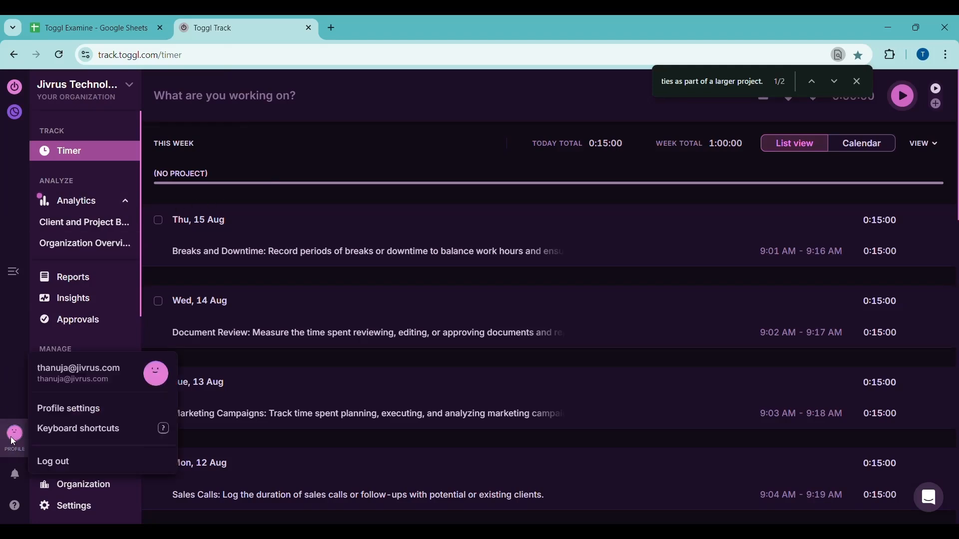
{"action": "left_click", "coordinate": [52, 409]}
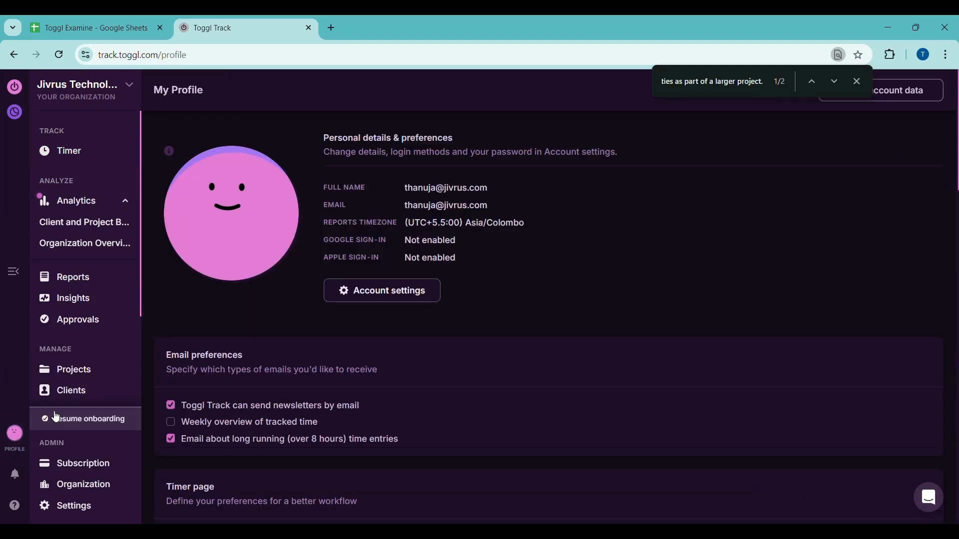
{"action": "scroll", "coordinate": [251, 290], "scroll_direction": "down", "scroll_amount": 20}
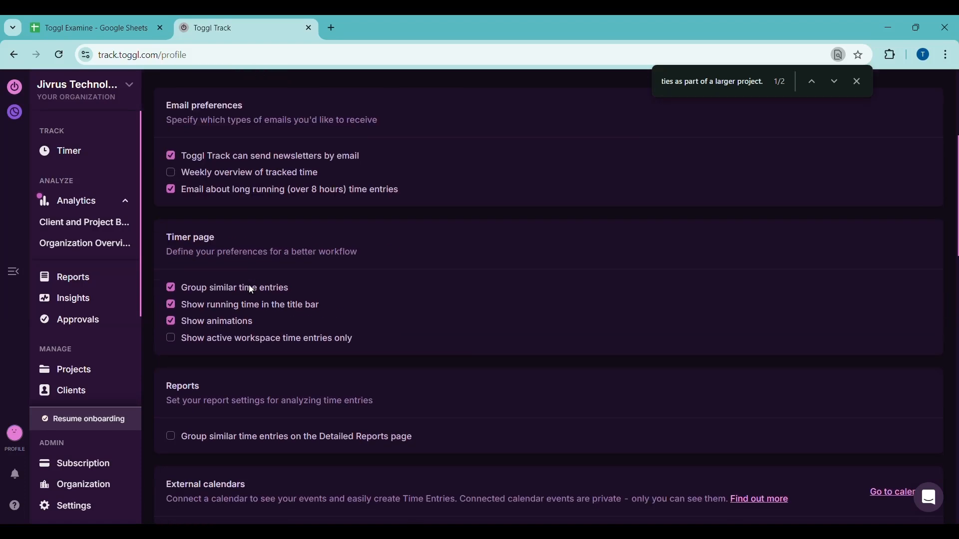
{"action": "scroll", "coordinate": [267, 342], "scroll_direction": "down", "scroll_amount": 3}
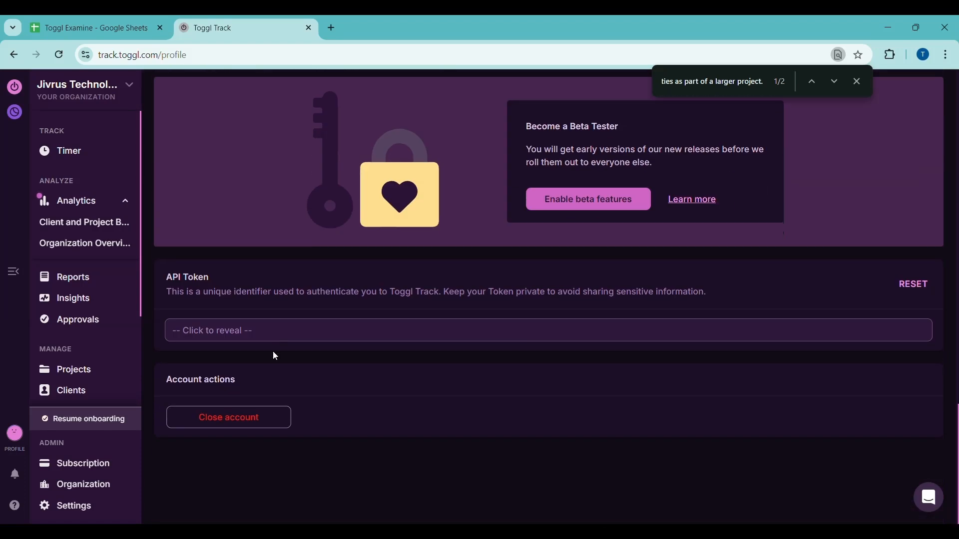
{"action": "left_click_drag", "start_coordinate": [166, 277], "coordinate": [210, 278]}
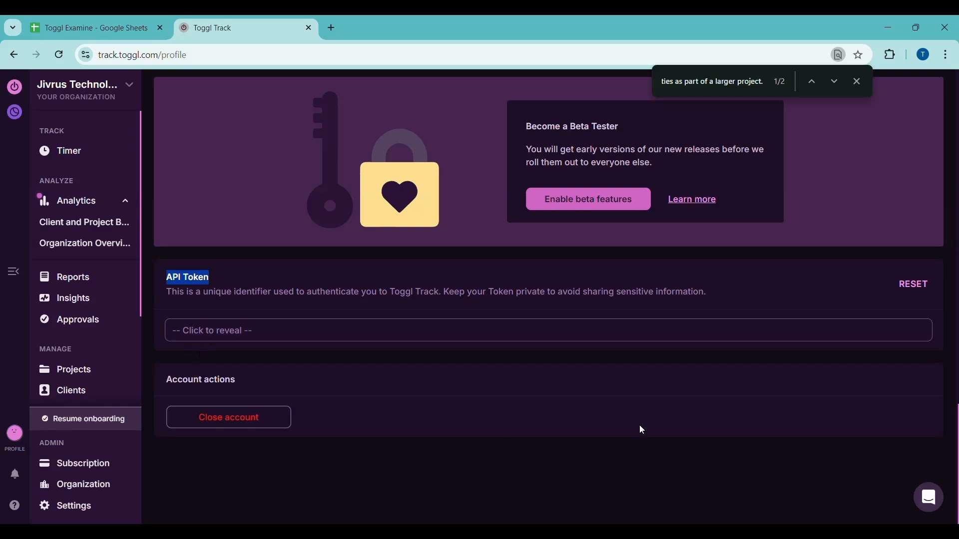
{"action": "left_click", "coordinate": [398, 330]}
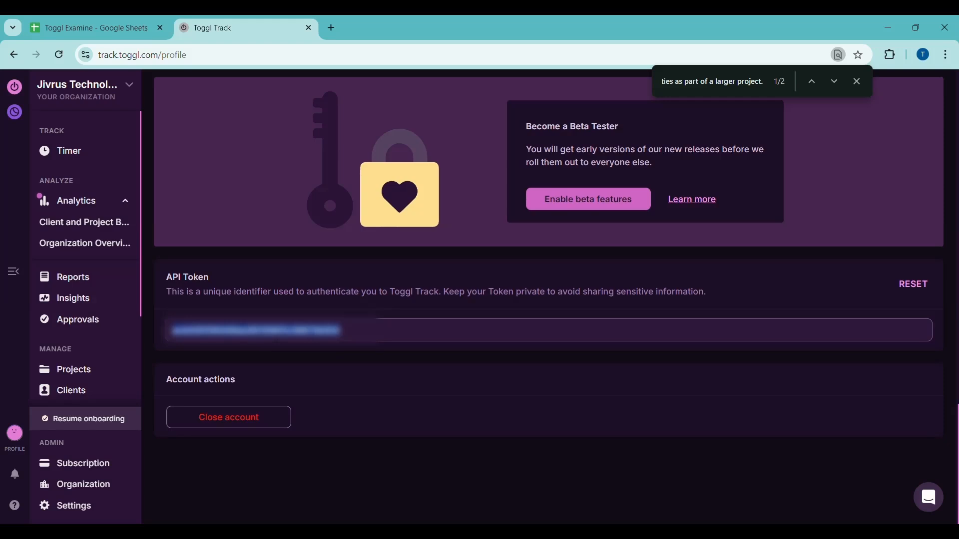
{"action": "left_click", "coordinate": [273, 348]}
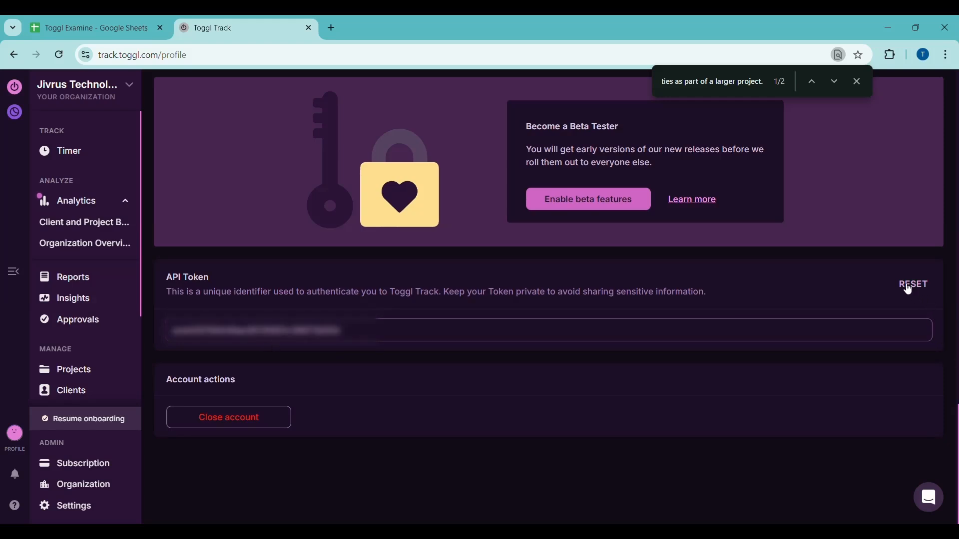
Return to Google Sheets, paste the API token into the Toggl configuration and connect to Toggl
{"action": "left_click", "coordinate": [102, 28]}
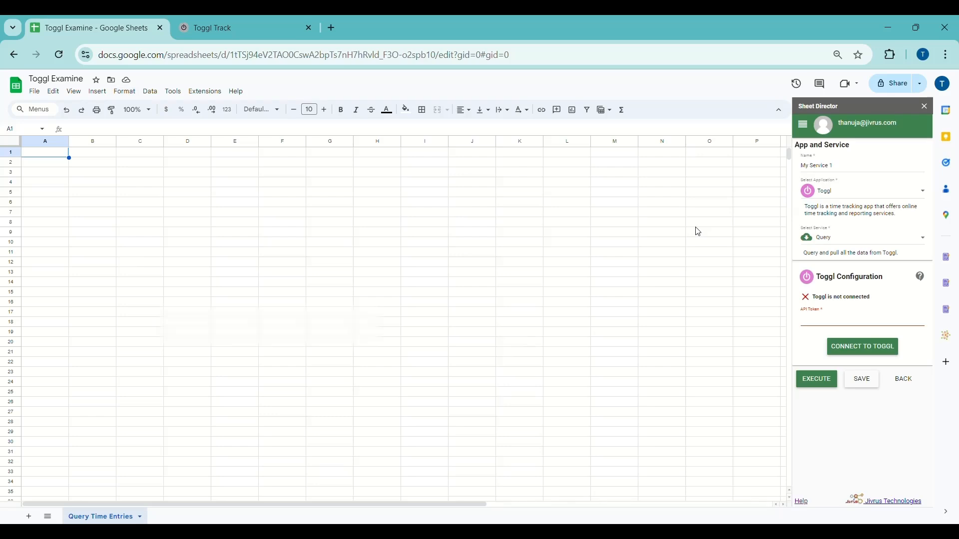
{"action": "left_click", "coordinate": [817, 322]}
{"action": "key", "text": "ctrl+v"}
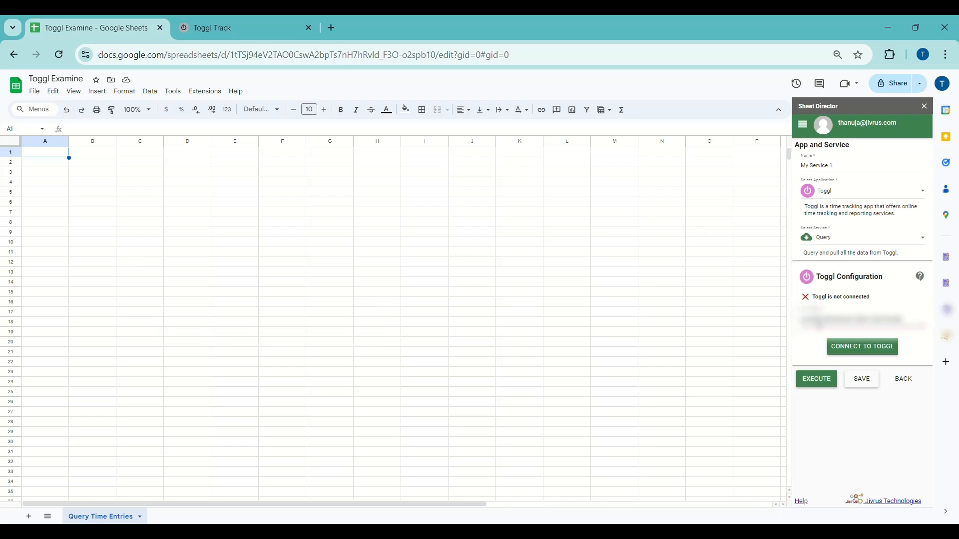
{"action": "left_click", "coordinate": [841, 347]}
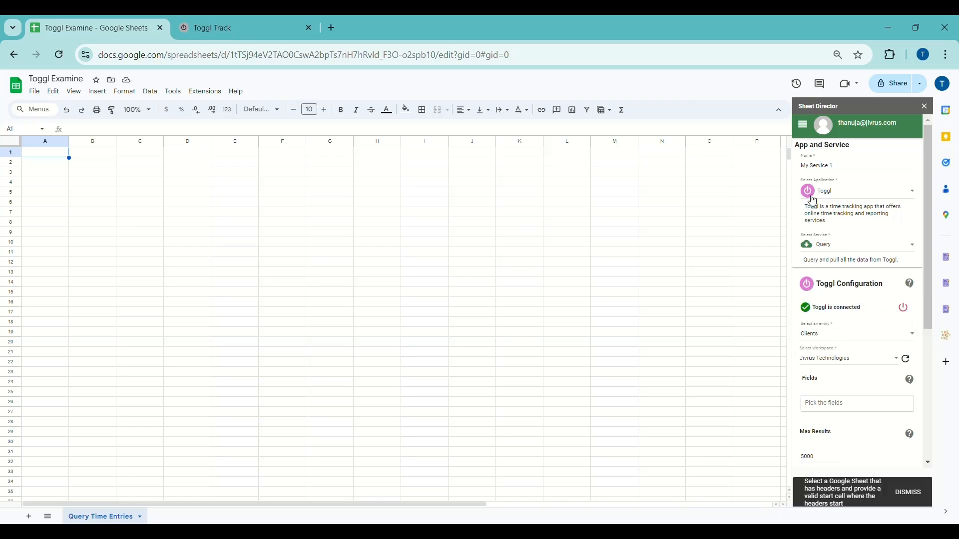
Name the service Time Entries Query Service and choose Query as its service type
{"action": "triple_click", "coordinate": [817, 175]}
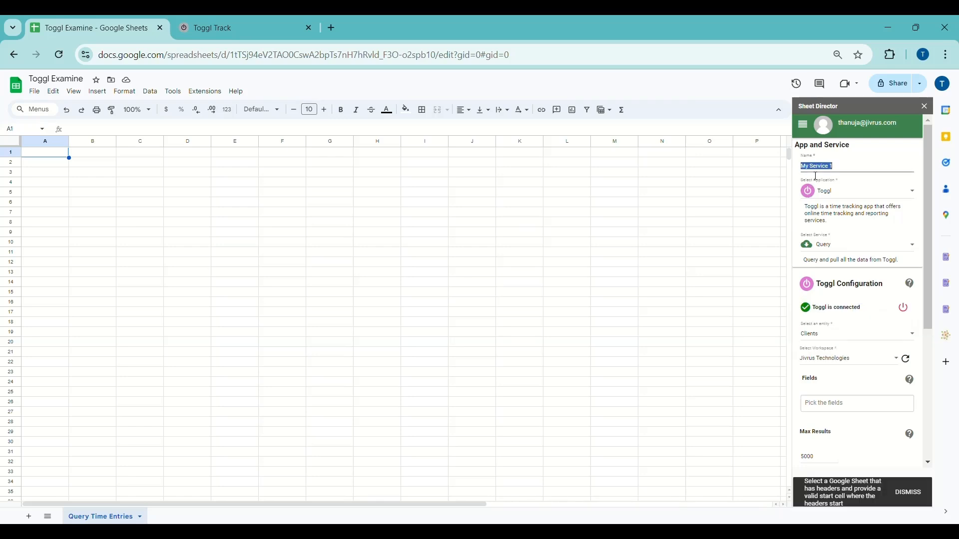
{"action": "type", "text": "Time Entries Query Service"}
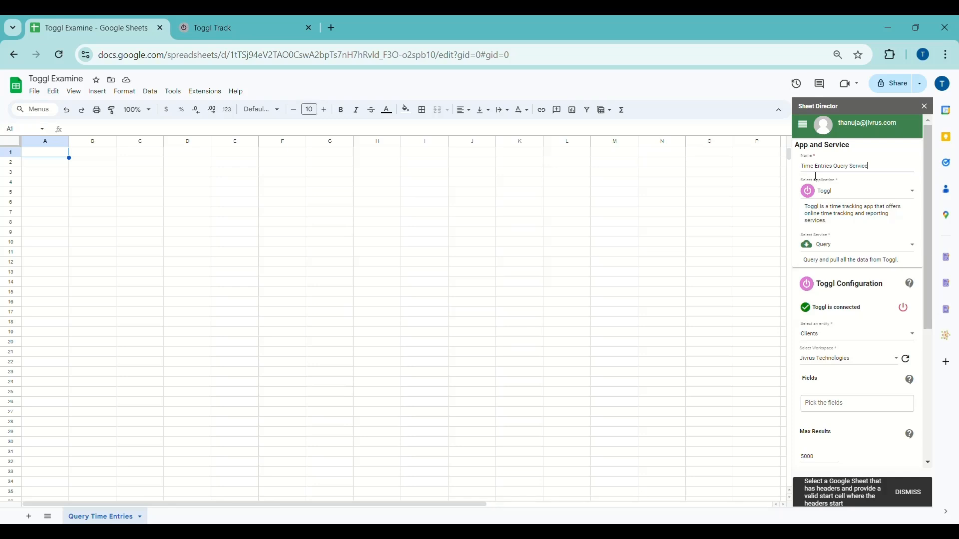
{"action": "left_click", "coordinate": [838, 249]}
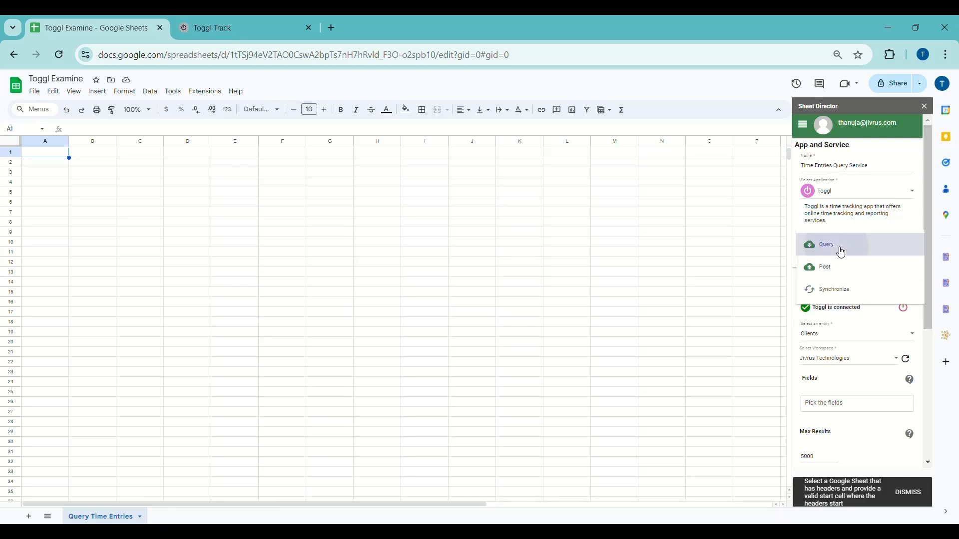
{"action": "left_click", "coordinate": [841, 252]}
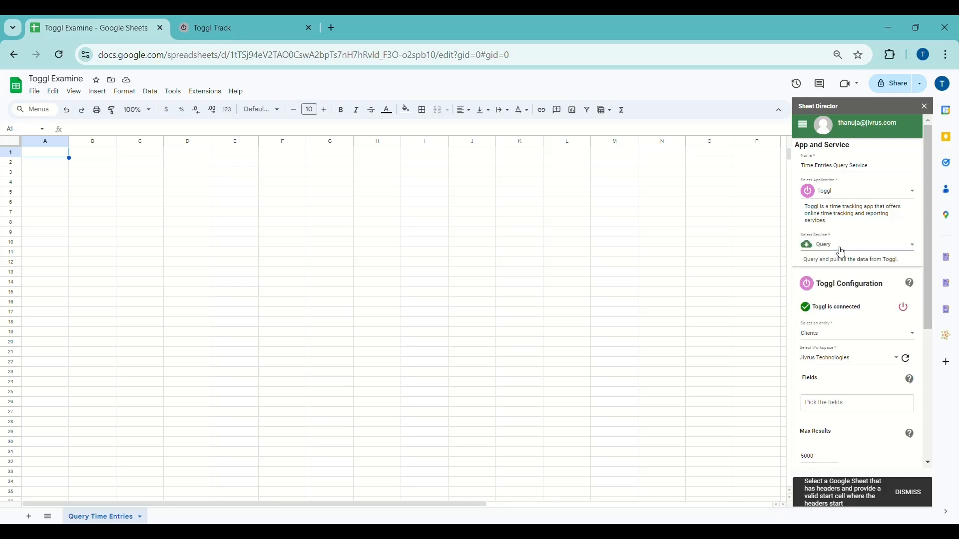
{"action": "scroll", "coordinate": [841, 270], "scroll_direction": "down", "scroll_amount": 1}
{"action": "left_click", "coordinate": [843, 274]}
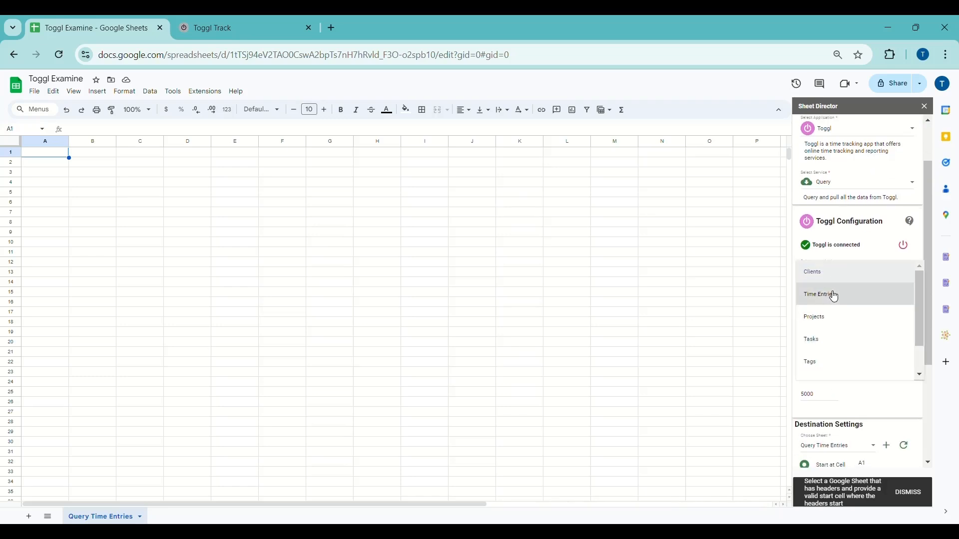
{"action": "left_click", "coordinate": [832, 294]}
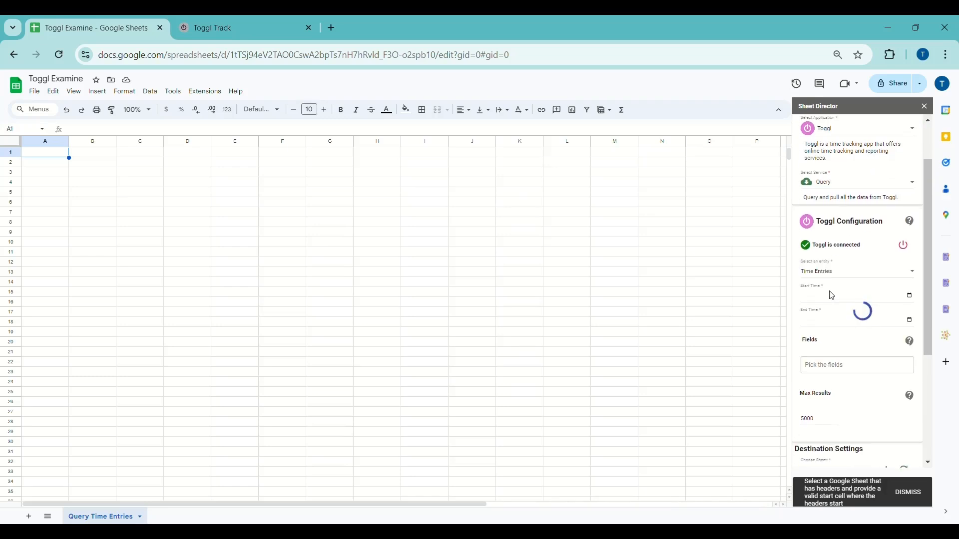
{"action": "left_click", "coordinate": [909, 296]}
{"action": "left_click", "coordinate": [855, 347]}
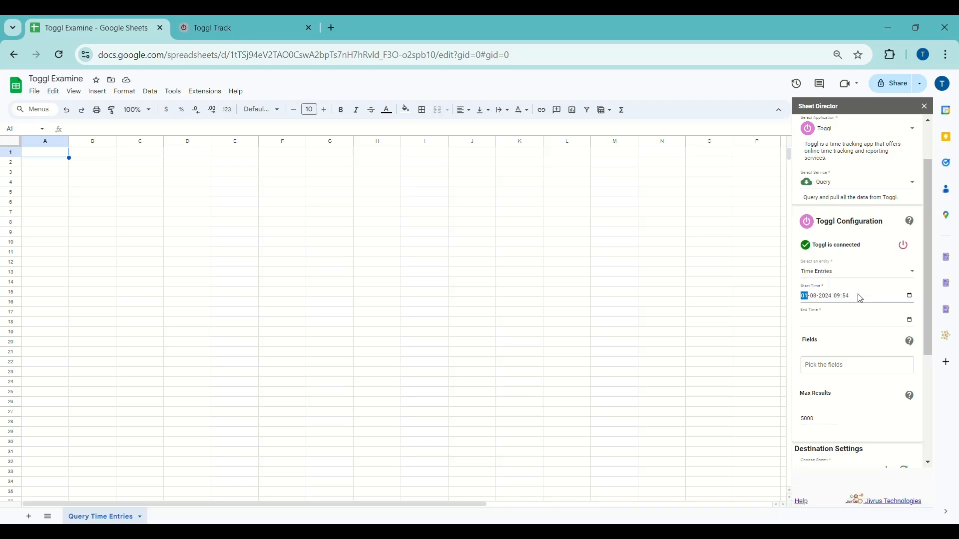
{"action": "left_click", "coordinate": [910, 322]}
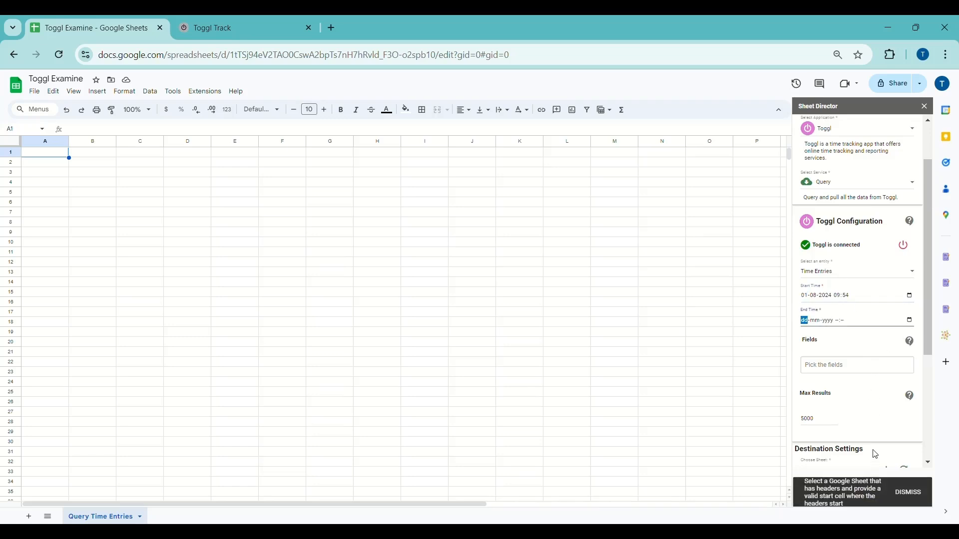
{"action": "left_click", "coordinate": [882, 424]}
Add every available Time Entries field to the query, including At, Billable, Duration, ID, Description, Start Date, Stop, Tags and Workspace ID
{"action": "scroll", "coordinate": [851, 311], "scroll_direction": "down", "scroll_amount": 1}
{"action": "left_click", "coordinate": [851, 306]}
{"action": "left_click", "coordinate": [852, 321]}
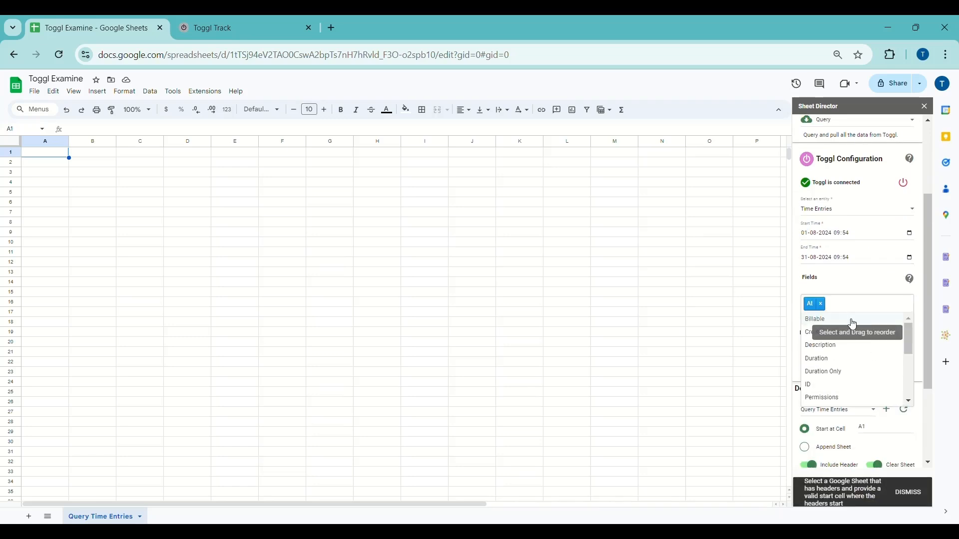
{"action": "left_click", "coordinate": [852, 322]}
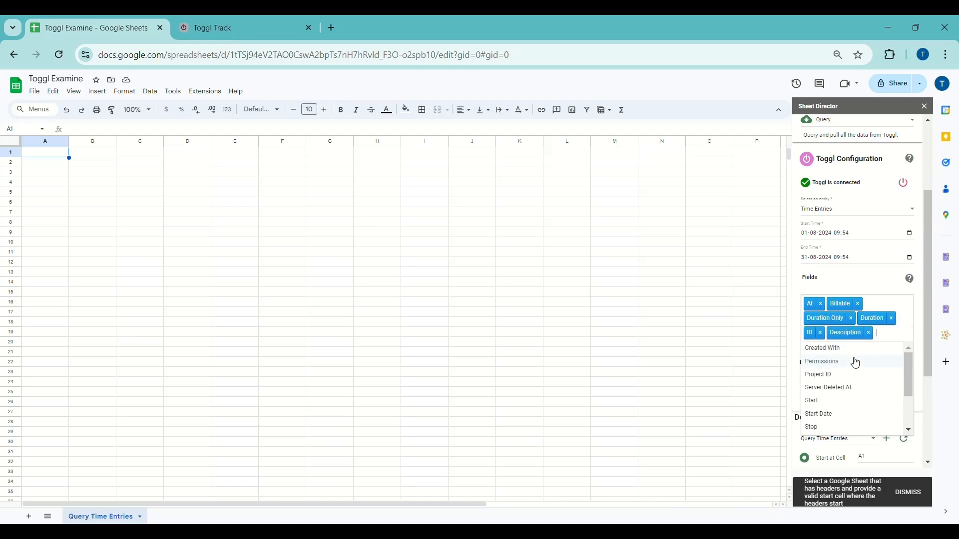
{"action": "left_click", "coordinate": [856, 387]}
{"action": "left_click", "coordinate": [855, 389]}
{"action": "left_click", "coordinate": [856, 375]}
{"action": "left_click", "coordinate": [860, 404]}
{"action": "left_click", "coordinate": [862, 405]}
{"action": "scroll", "coordinate": [857, 350], "scroll_direction": "down", "scroll_amount": 1}
{"action": "left_click", "coordinate": [866, 317]}
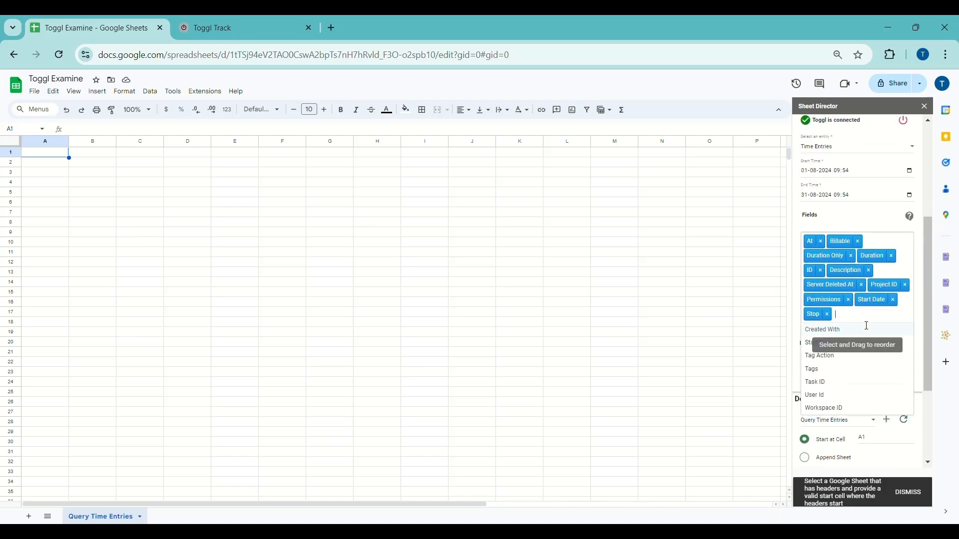
{"action": "left_click", "coordinate": [866, 369]}
{"action": "left_click", "coordinate": [866, 370]}
{"action": "left_click", "coordinate": [865, 359]}
{"action": "left_click", "coordinate": [865, 360]}
Set the maximum results to 15 and choose Query Time Entries as the destination sheet
{"action": "scroll", "coordinate": [865, 369], "scroll_direction": "down", "scroll_amount": 2}
{"action": "left_click", "coordinate": [823, 293]}
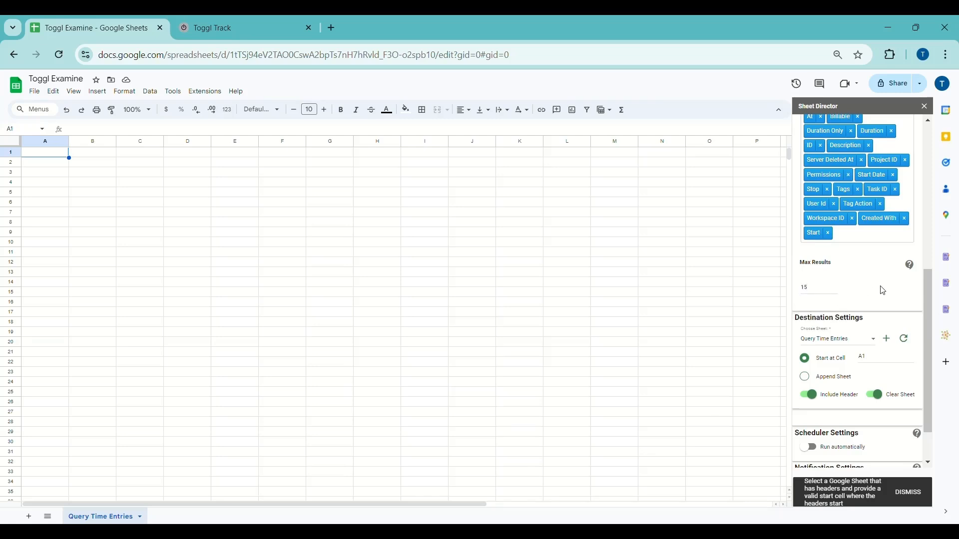
{"action": "left_click", "coordinate": [849, 338]}
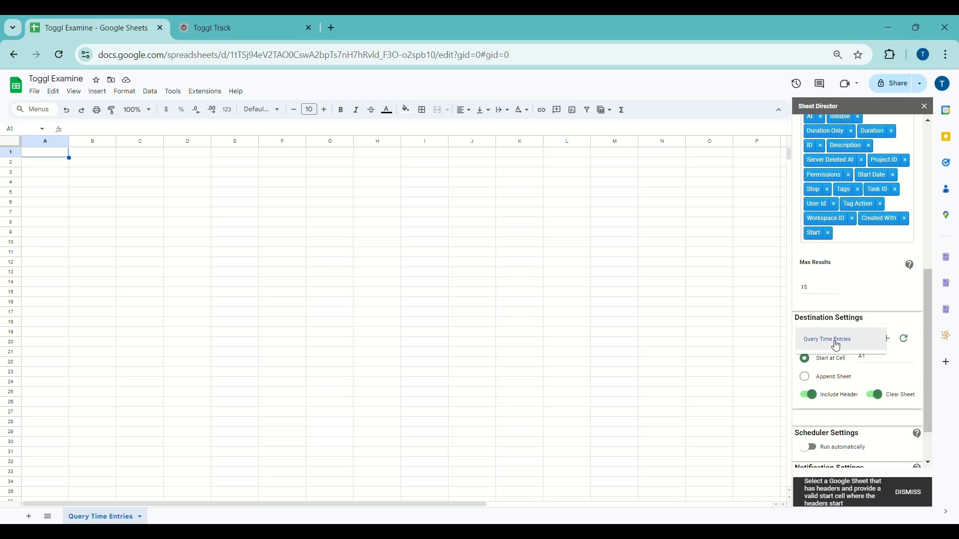
{"action": "left_click", "coordinate": [837, 345]}
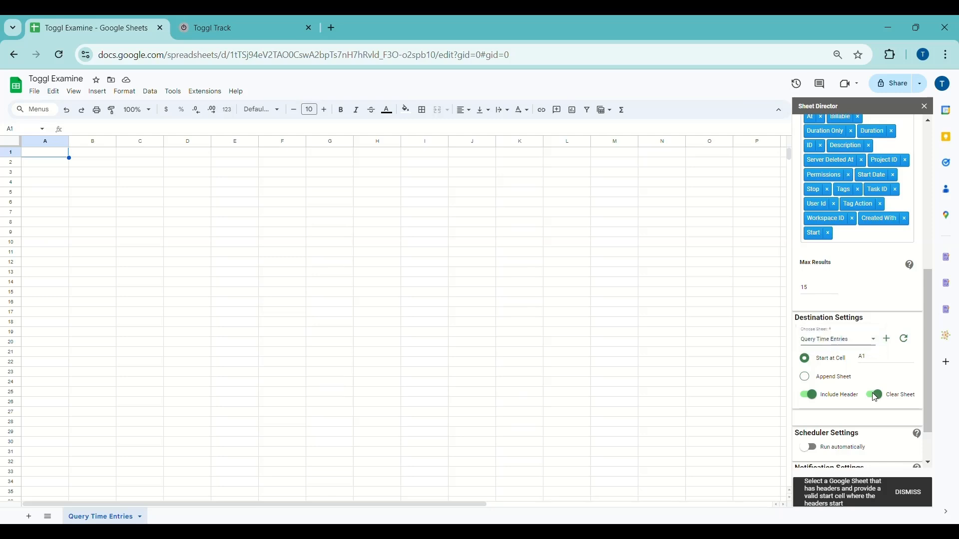
{"action": "left_click", "coordinate": [909, 493]}
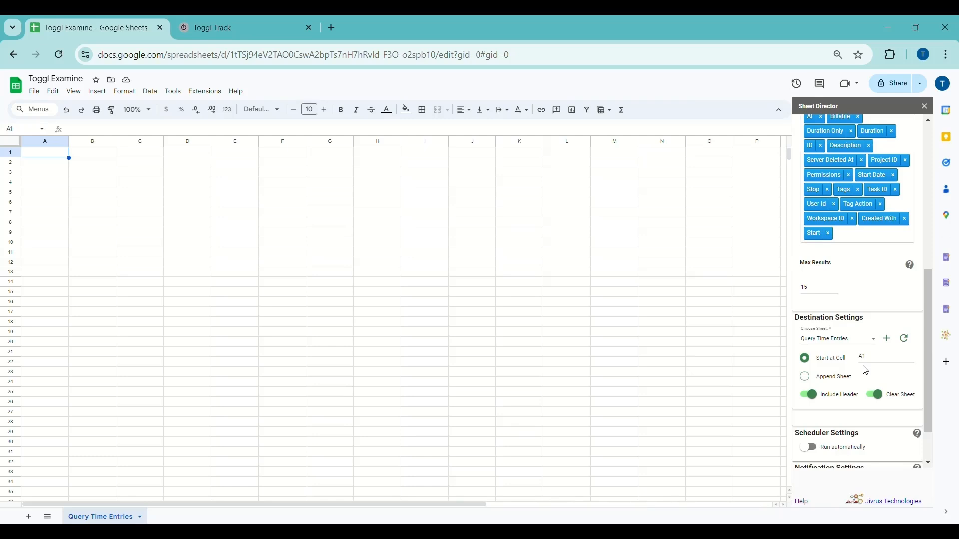
{"action": "left_click", "coordinate": [887, 340]}
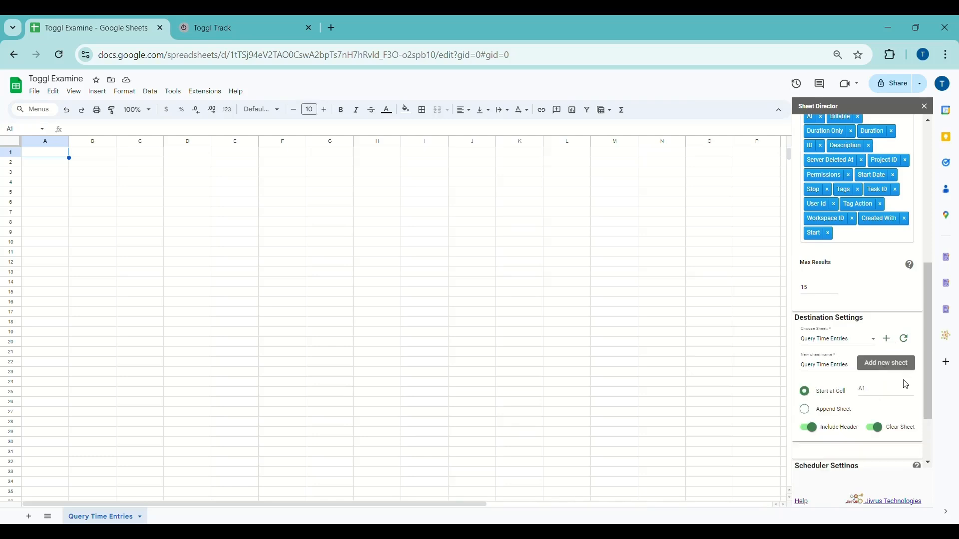
{"action": "left_click", "coordinate": [894, 365]}
{"action": "scroll", "coordinate": [854, 370], "scroll_direction": "down", "scroll_amount": 1}
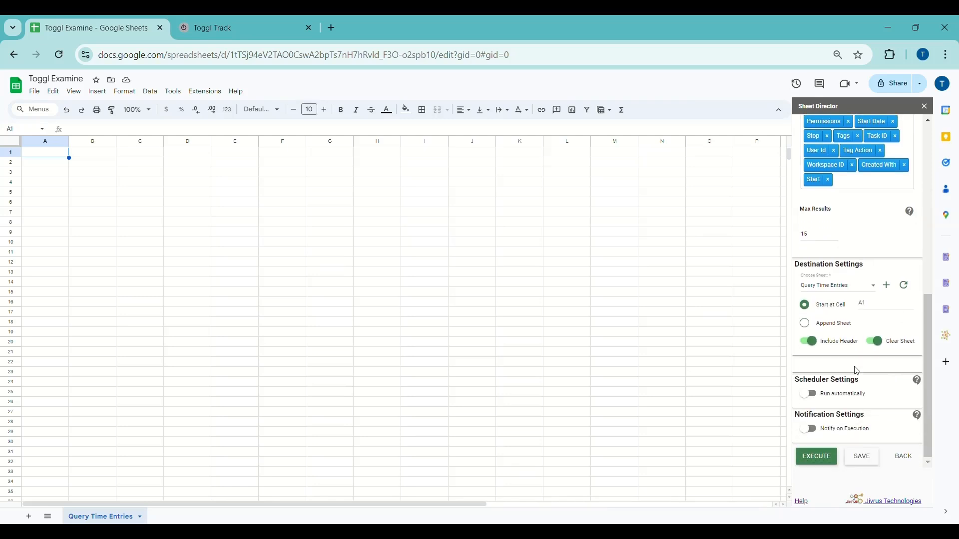
{"action": "left_click", "coordinate": [825, 349]}
{"action": "left_click", "coordinate": [825, 348]}
{"action": "left_click", "coordinate": [890, 348]}
{"action": "left_click", "coordinate": [890, 349]}
Execute the service to pull the Toggl time entries into the sheet and look over the imported rows
{"action": "left_click", "coordinate": [822, 457]}
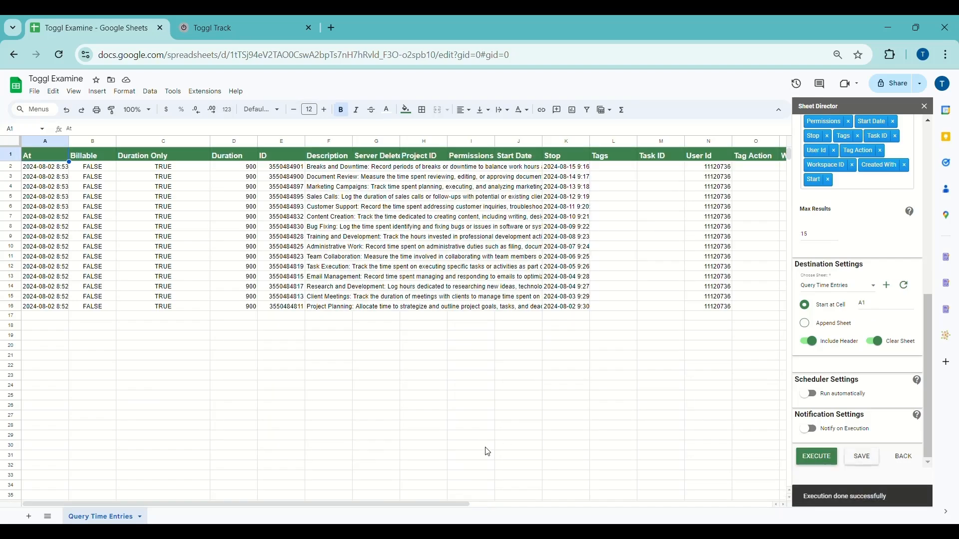
{"action": "left_click_drag", "start_coordinate": [199, 504], "coordinate": [169, 516]}
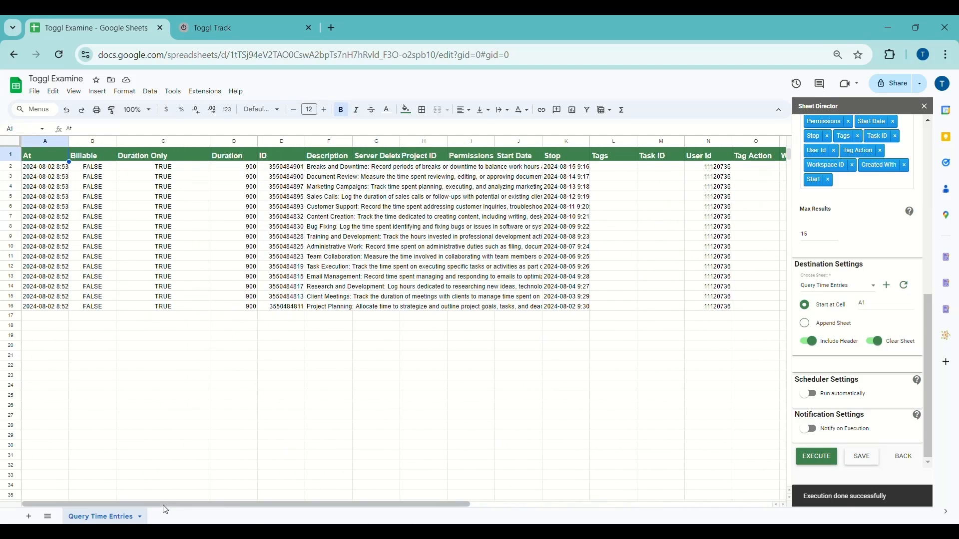
{"action": "left_click", "coordinate": [12, 310]}
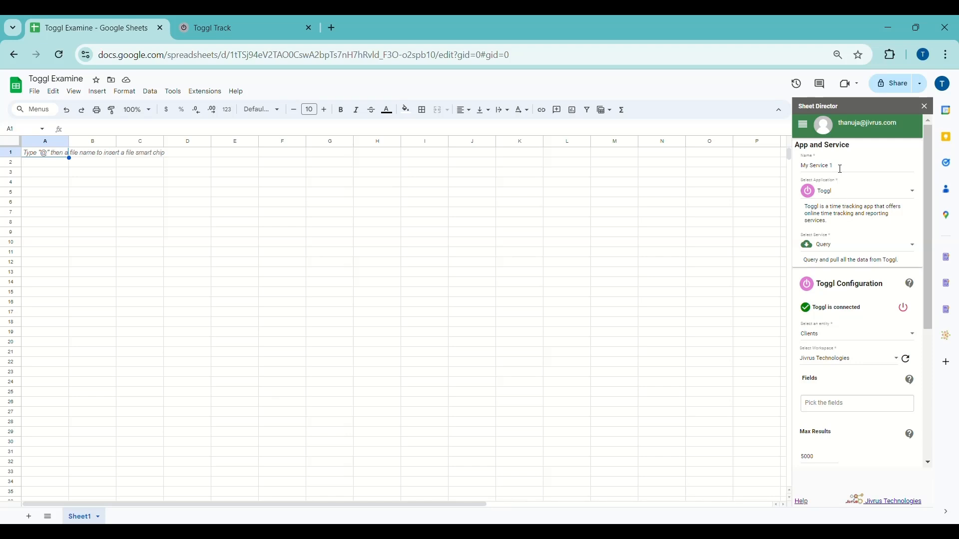
Name the service Toggl Post Service and change its service type to Post
{"action": "left_click_drag", "start_coordinate": [840, 169], "coordinate": [810, 168]}
{"action": "key", "text": "BackSpace"}
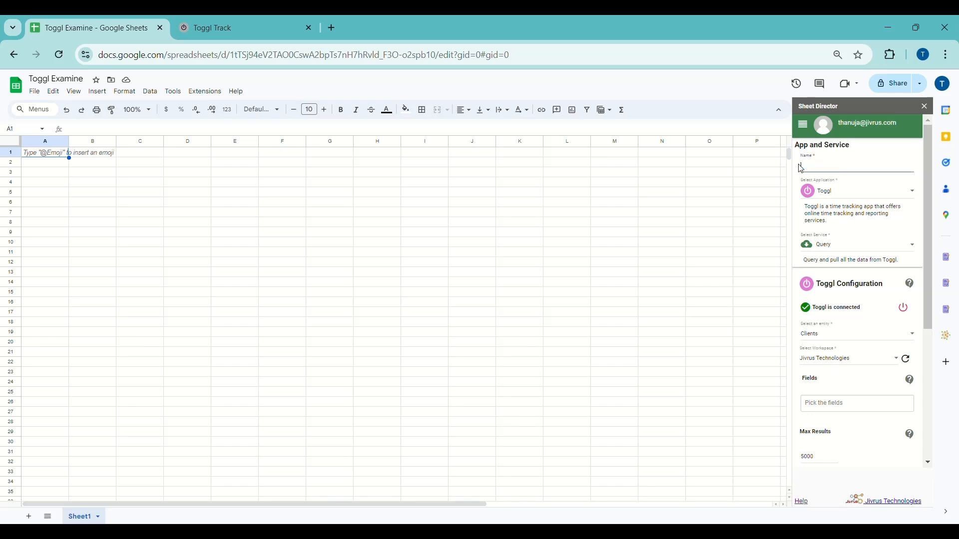
{"action": "type", "text": "Toggl Post Service"}
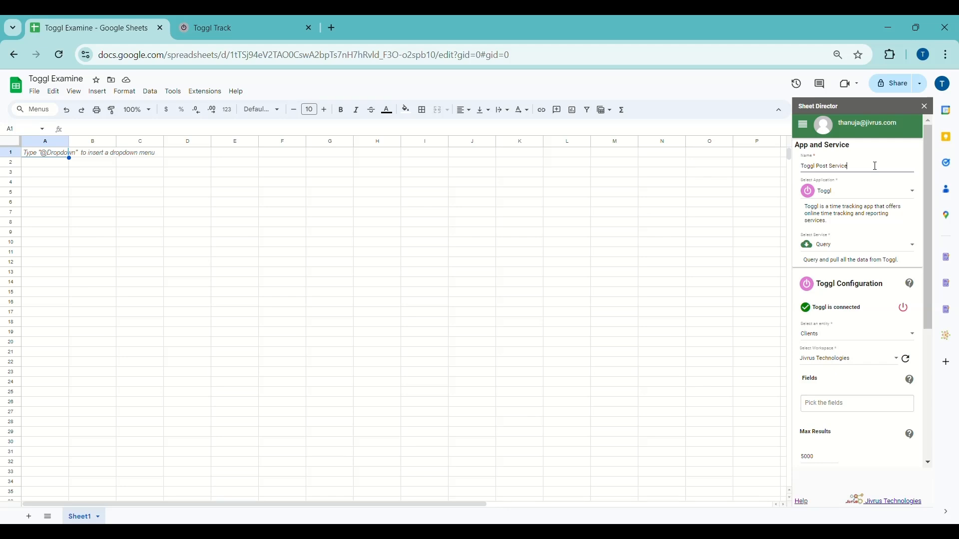
{"action": "left_click", "coordinate": [846, 246]}
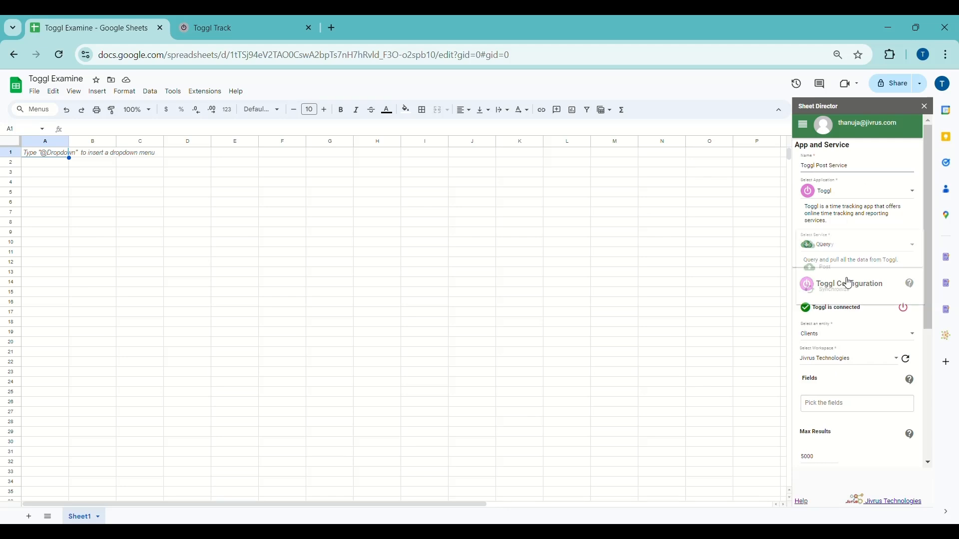
{"action": "left_click", "coordinate": [847, 271]}
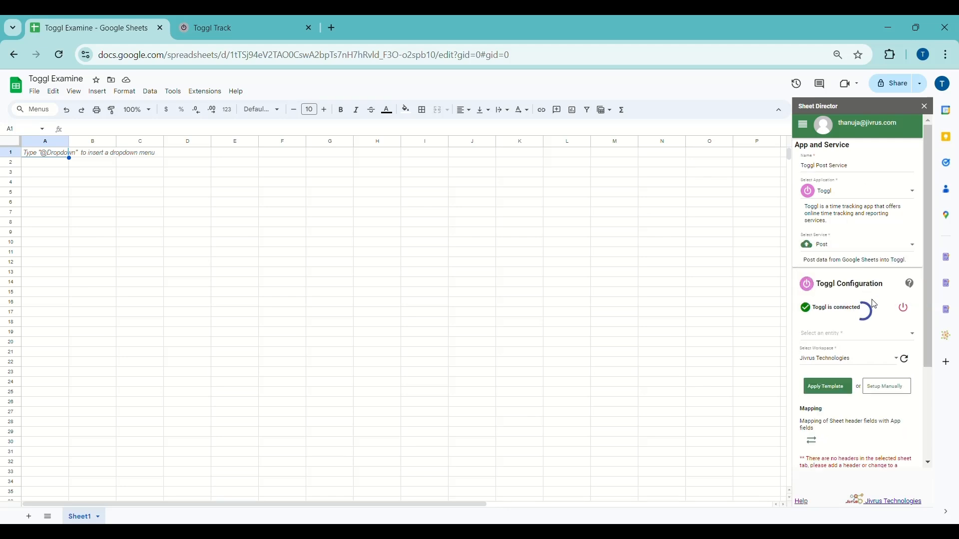
Choose Time Entries as the entity to post and apply its template to create the source sheet
{"action": "scroll", "coordinate": [848, 277], "scroll_direction": "down", "scroll_amount": 1}
{"action": "left_click", "coordinate": [848, 281]}
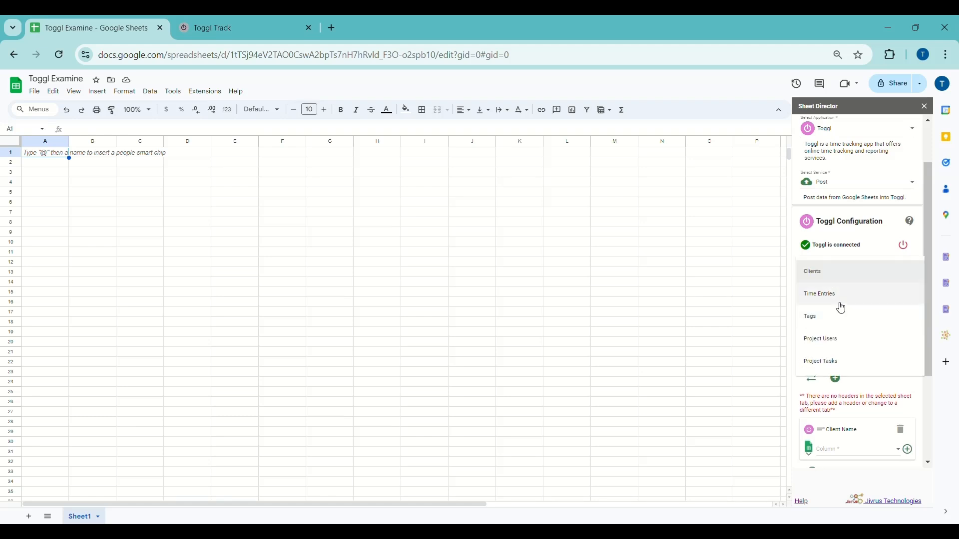
{"action": "left_click", "coordinate": [839, 302]}
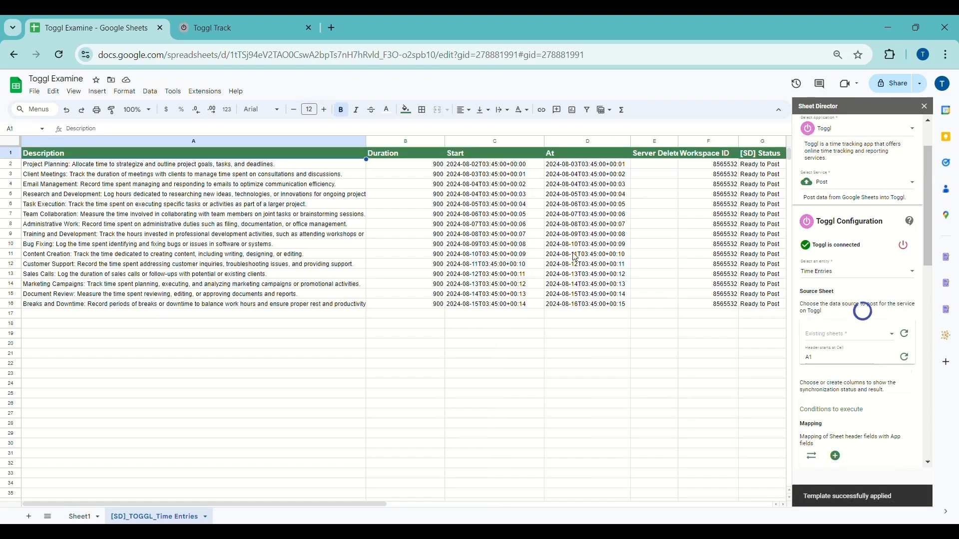
Review the template sheet's columns and the service's field mappings, keeping [SD] Status as the status column
{"action": "scroll", "coordinate": [870, 347], "scroll_direction": "down", "scroll_amount": 6}
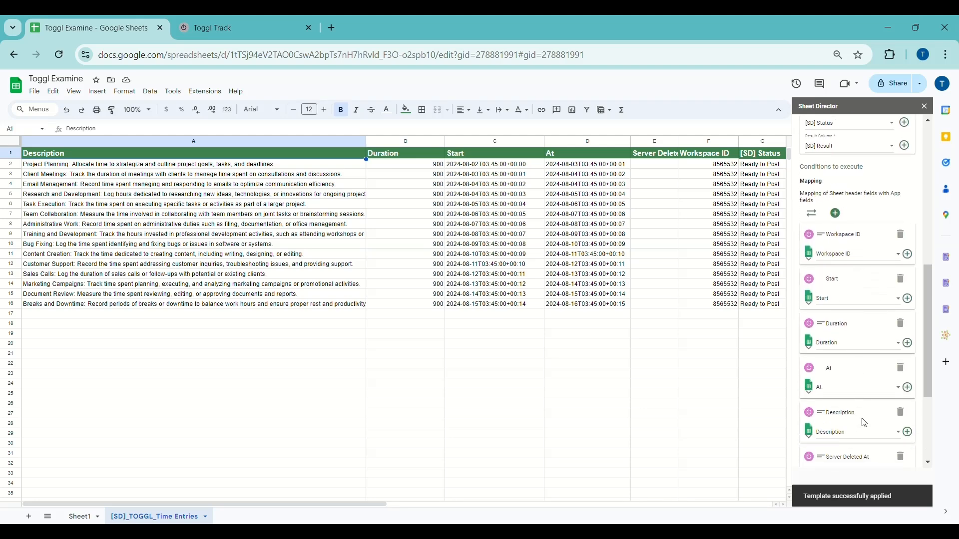
{"action": "scroll", "coordinate": [865, 423], "scroll_direction": "down", "scroll_amount": 3}
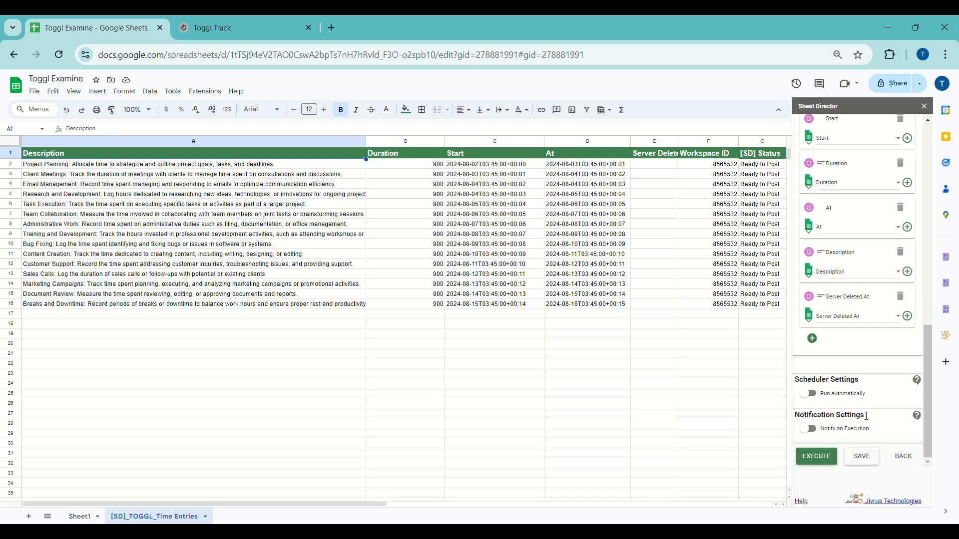
{"action": "left_click_drag", "start_coordinate": [358, 503], "coordinate": [500, 505]}
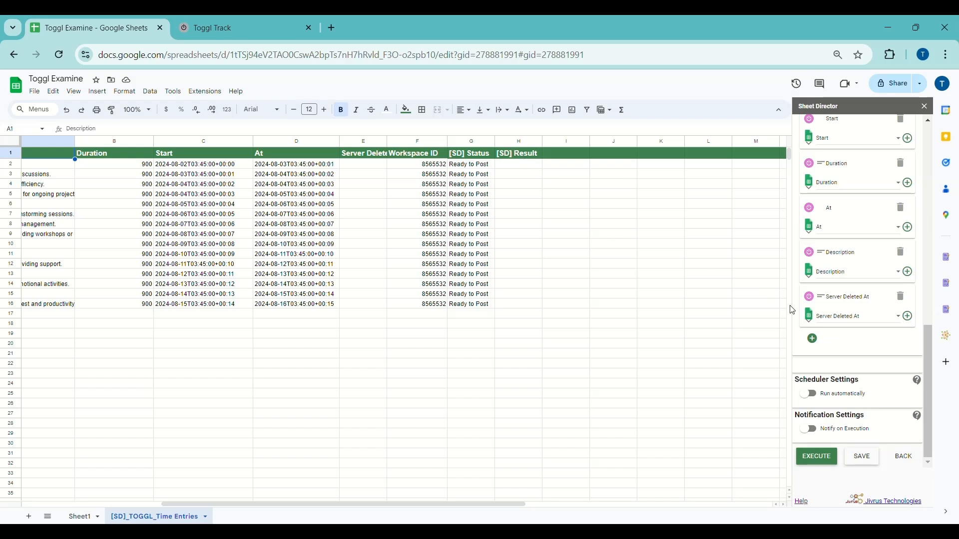
{"action": "scroll", "coordinate": [844, 295], "scroll_direction": "up", "scroll_amount": 10}
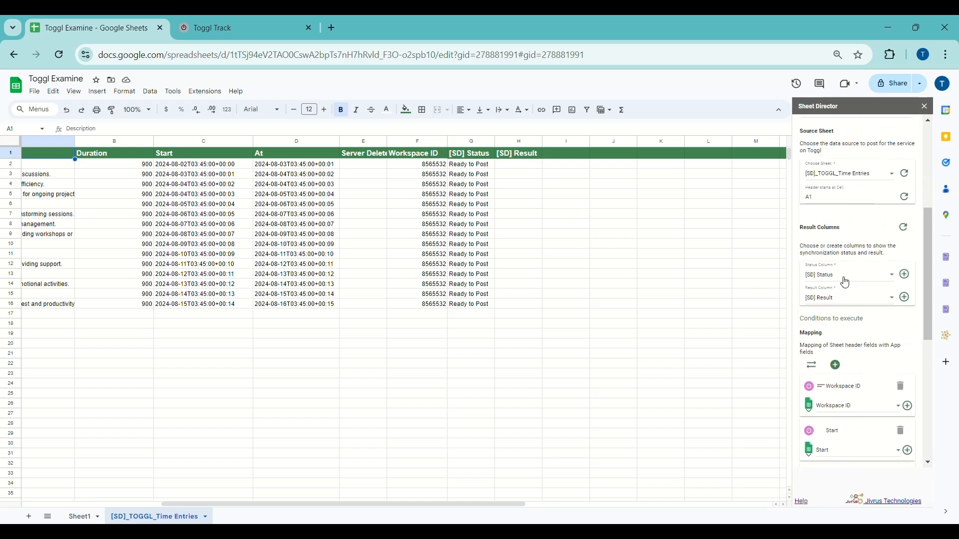
{"action": "scroll", "coordinate": [845, 313], "scroll_direction": "down", "scroll_amount": 1}
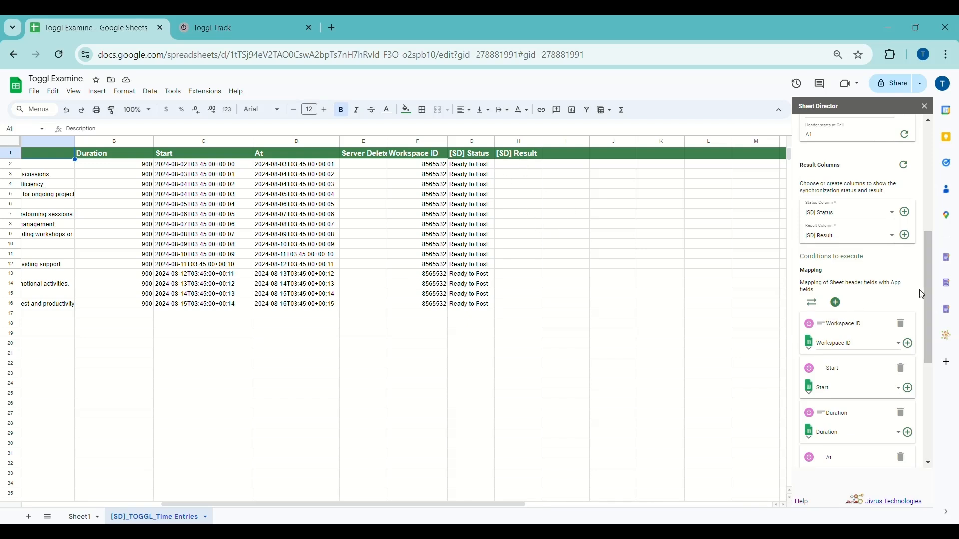
{"action": "scroll", "coordinate": [918, 292], "scroll_direction": "up", "scroll_amount": 1}
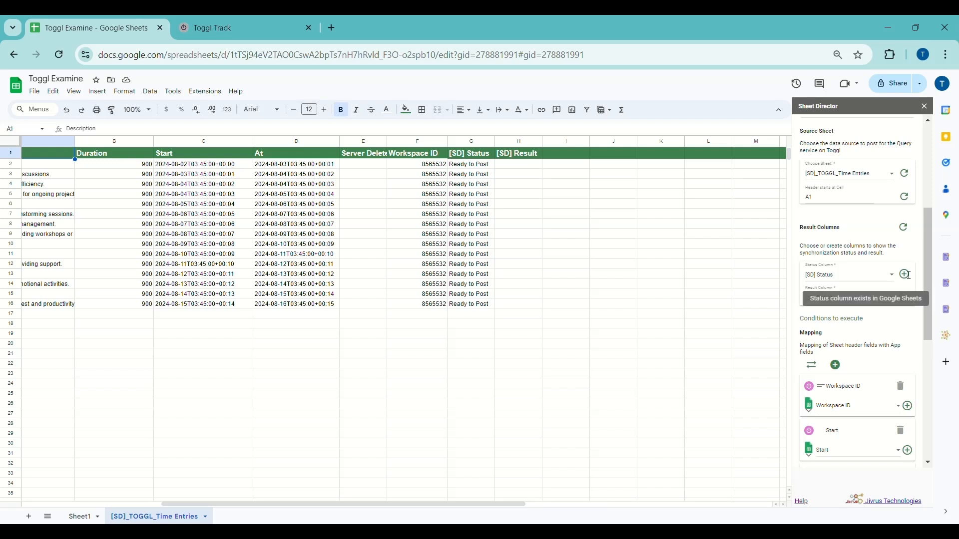
{"action": "left_click", "coordinate": [869, 281]}
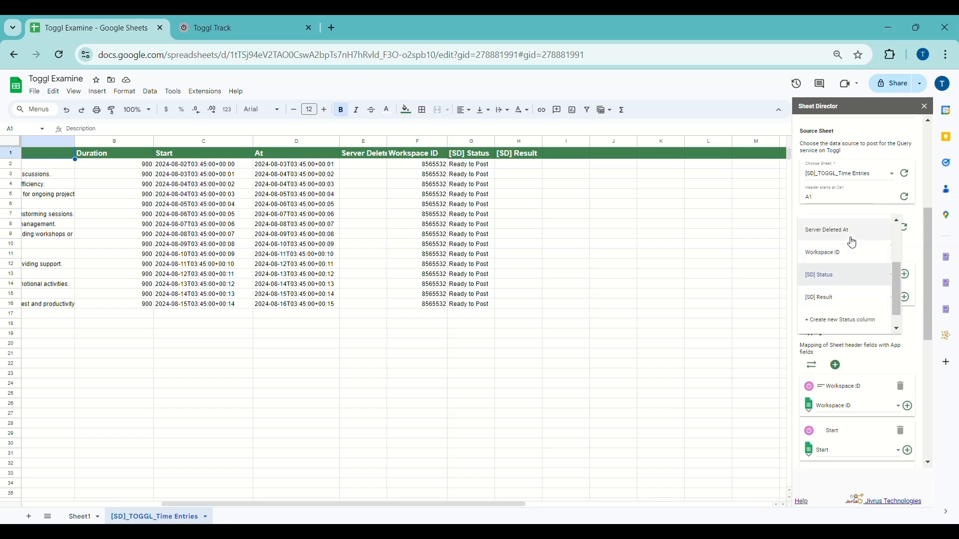
{"action": "left_click", "coordinate": [849, 275]}
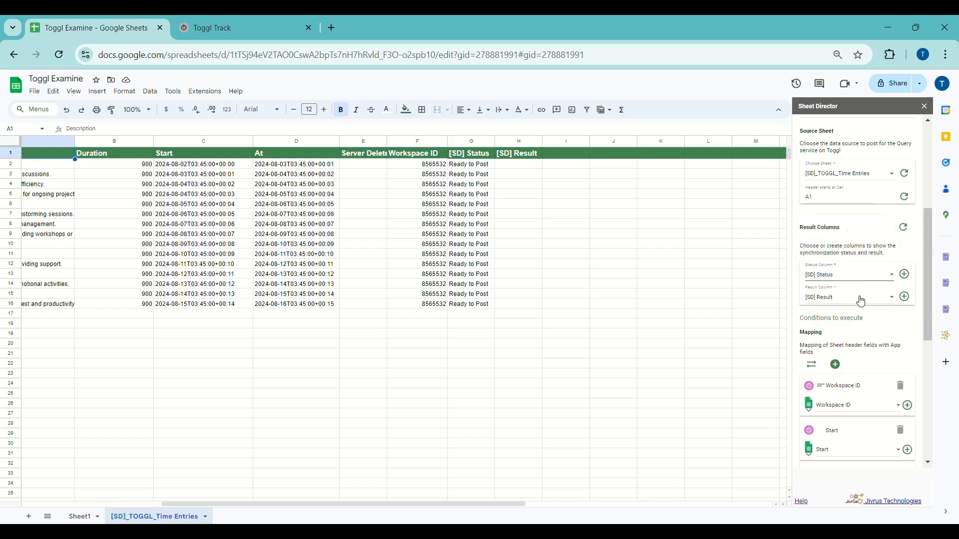
Inspect the field mappings from Workspace ID to Server Deleted At and check which ones can be deleted
{"action": "scroll", "coordinate": [888, 326], "scroll_direction": "down", "scroll_amount": 5}
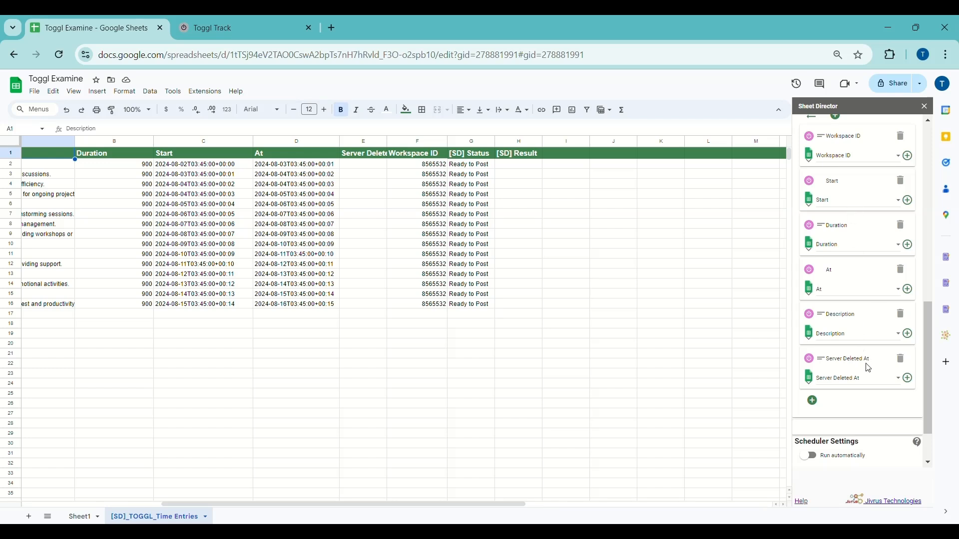
{"action": "scroll", "coordinate": [876, 359], "scroll_direction": "down", "scroll_amount": 2}
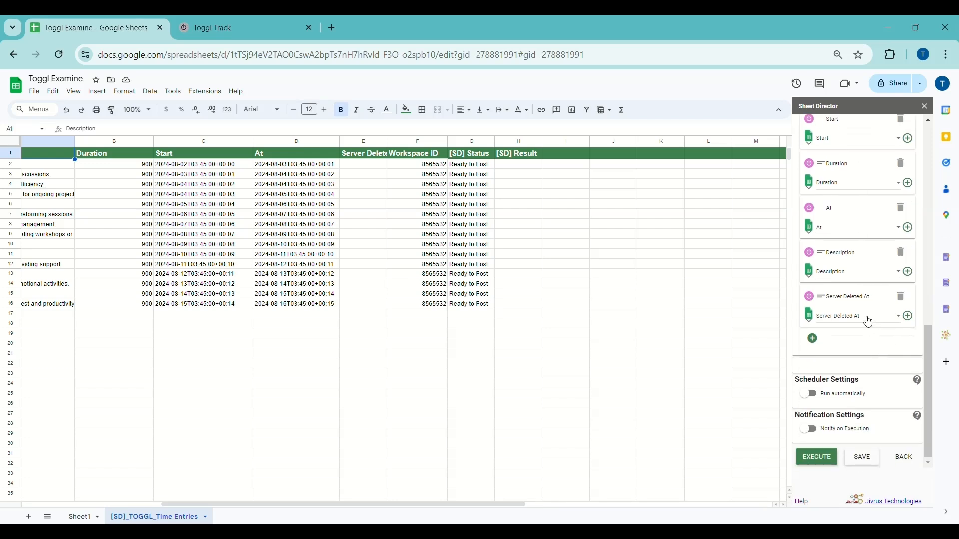
{"action": "left_click", "coordinate": [869, 322]}
{"action": "left_click", "coordinate": [871, 322]}
{"action": "scroll", "coordinate": [899, 341], "scroll_direction": "up", "scroll_amount": 1}
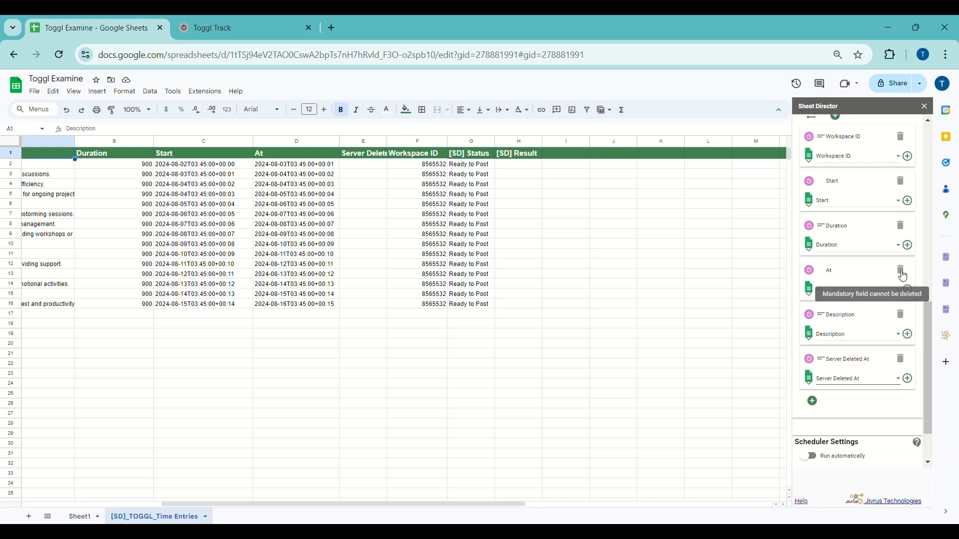
{"action": "scroll", "coordinate": [871, 306], "scroll_direction": "down", "scroll_amount": 1}
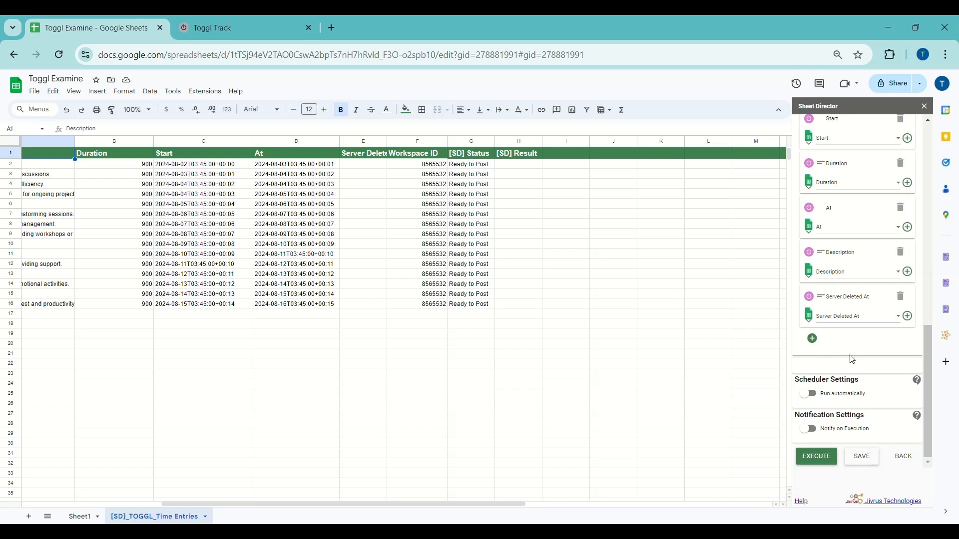
Execute the service and post the ready time entries from the sheet to Toggl
{"action": "left_click", "coordinate": [828, 460]}
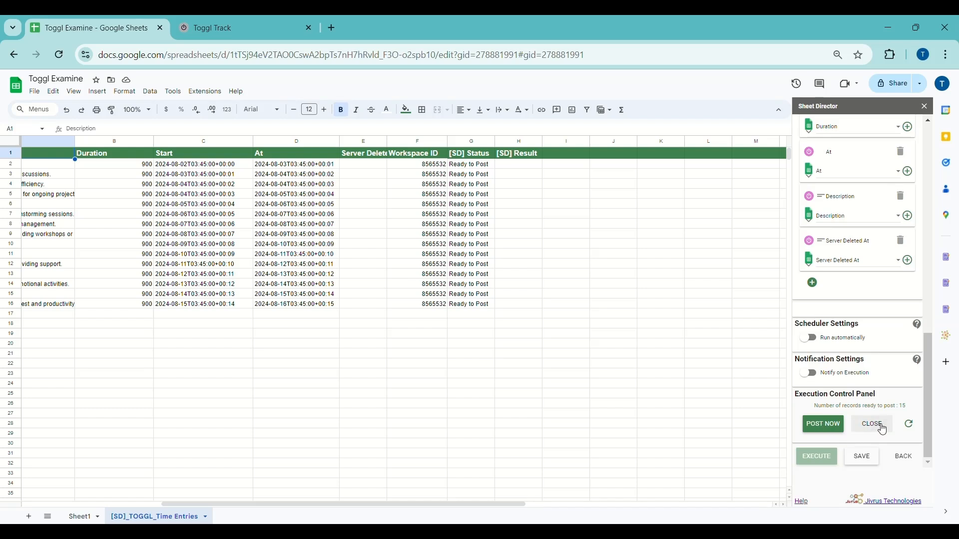
{"action": "left_click", "coordinate": [822, 428]}
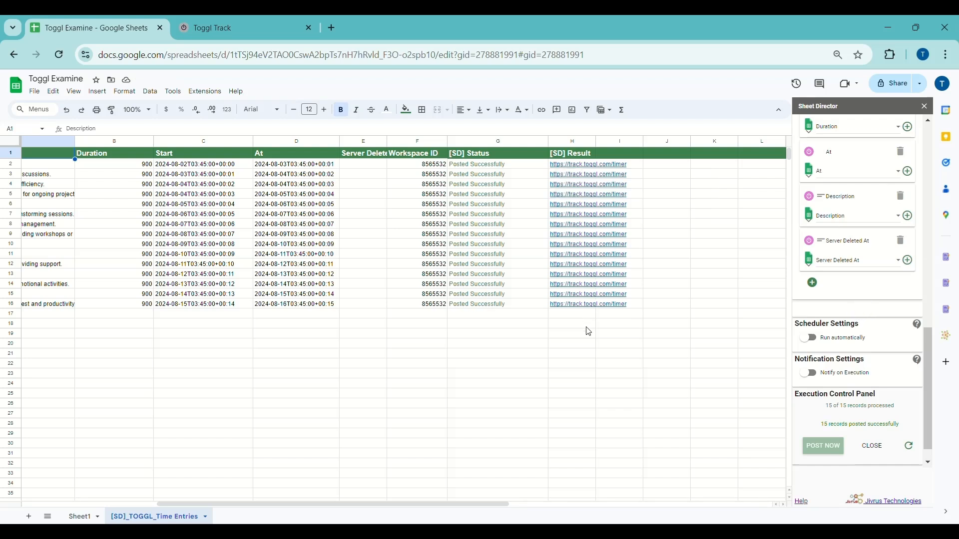
Open the Toggl link in the first row's [SD] Result cell and look through the posted time entries
{"action": "left_click", "coordinate": [574, 167]}
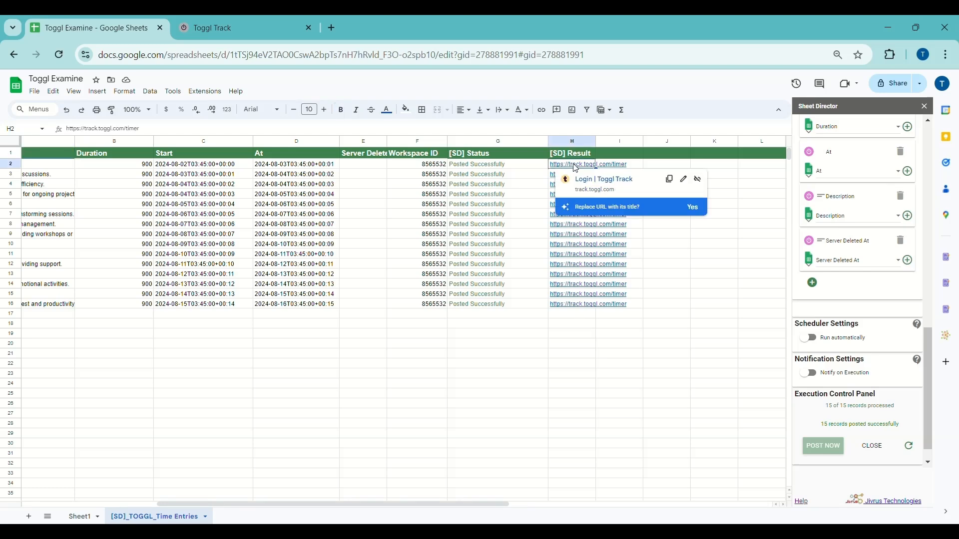
{"action": "left_click", "coordinate": [597, 180]}
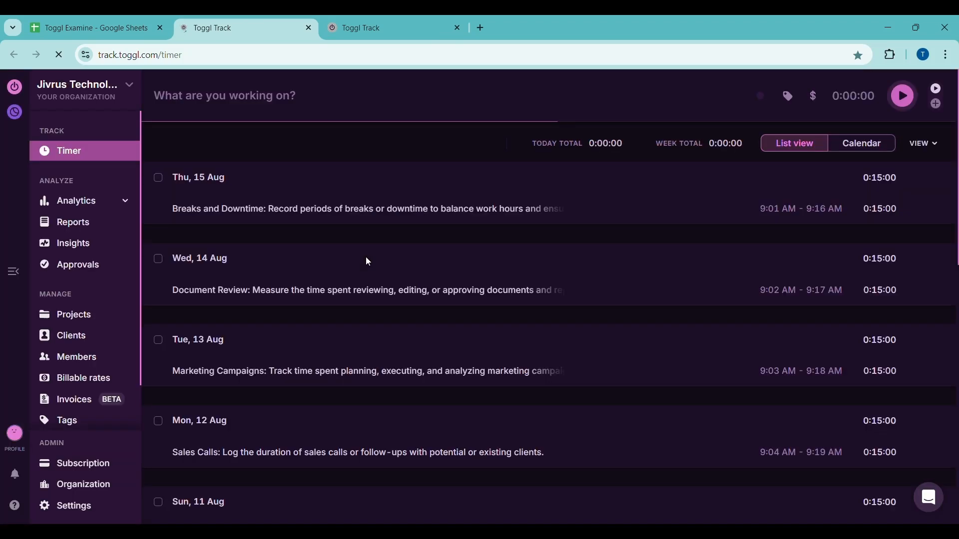
{"action": "scroll", "coordinate": [278, 242], "scroll_direction": "down", "scroll_amount": 8}
{"action": "scroll", "coordinate": [298, 354], "scroll_direction": "down", "scroll_amount": 3}
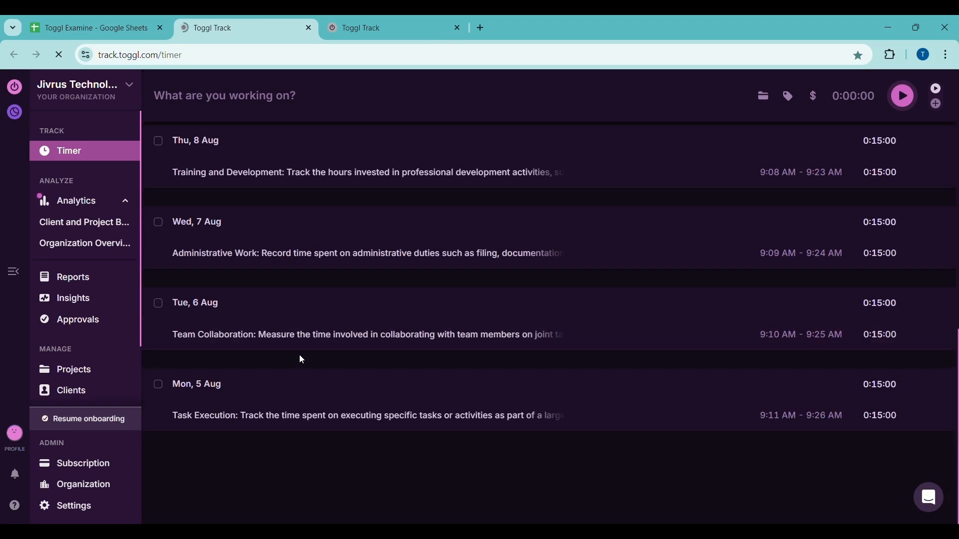
{"action": "scroll", "coordinate": [299, 343], "scroll_direction": "up", "scroll_amount": 10}
Search the Toggl timer page for the Breaks and Downtime description from the sheet's last row
{"action": "left_click", "coordinate": [90, 28]}
{"action": "scroll", "coordinate": [292, 472], "scroll_direction": "left", "scroll_amount": 5}
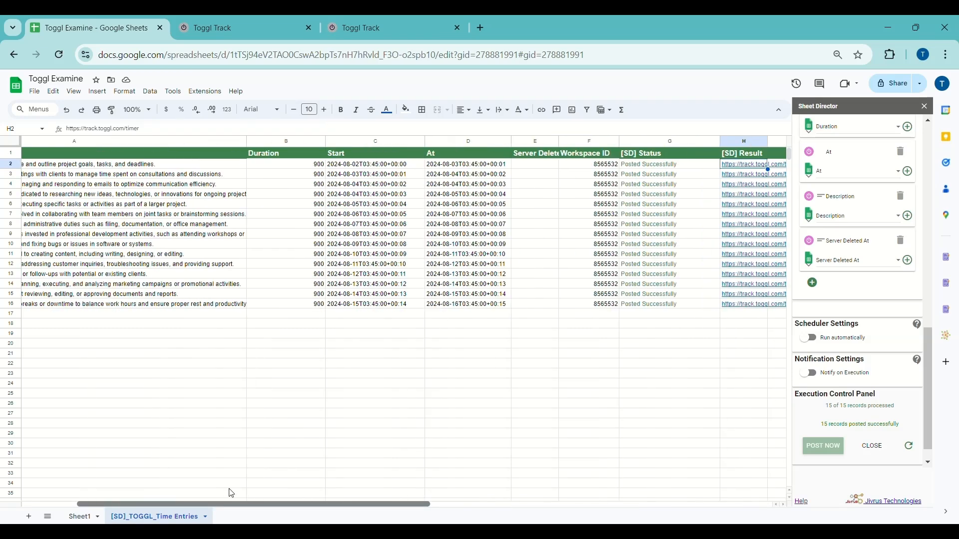
{"action": "left_click", "coordinate": [200, 27]}
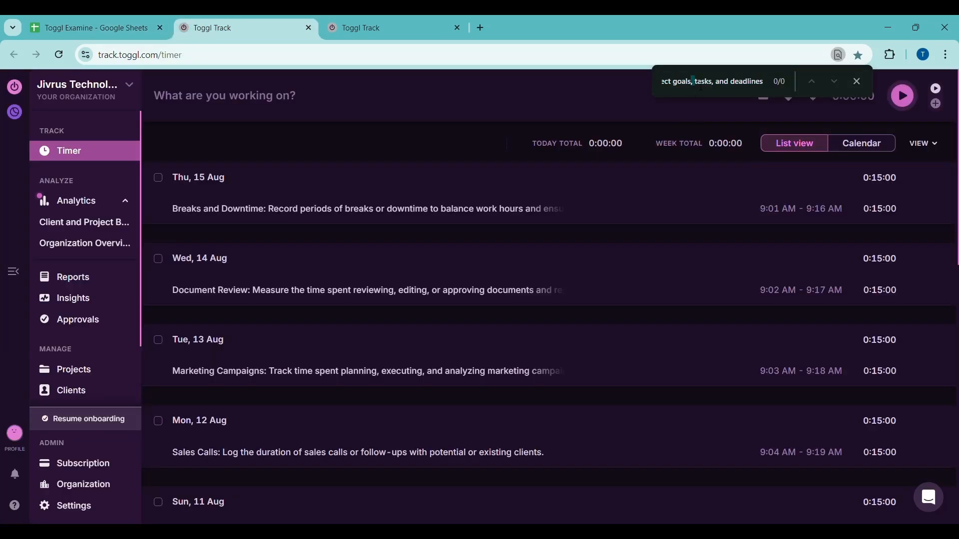
{"action": "type", "text": "Breaks and Downtime: Record periods of breaks or downtime to balance work hours and ensure proper rest and productivity."}
Copy the Document Review description from the sheet and search for it on the Toggl timer page
{"action": "left_click", "coordinate": [90, 27]}
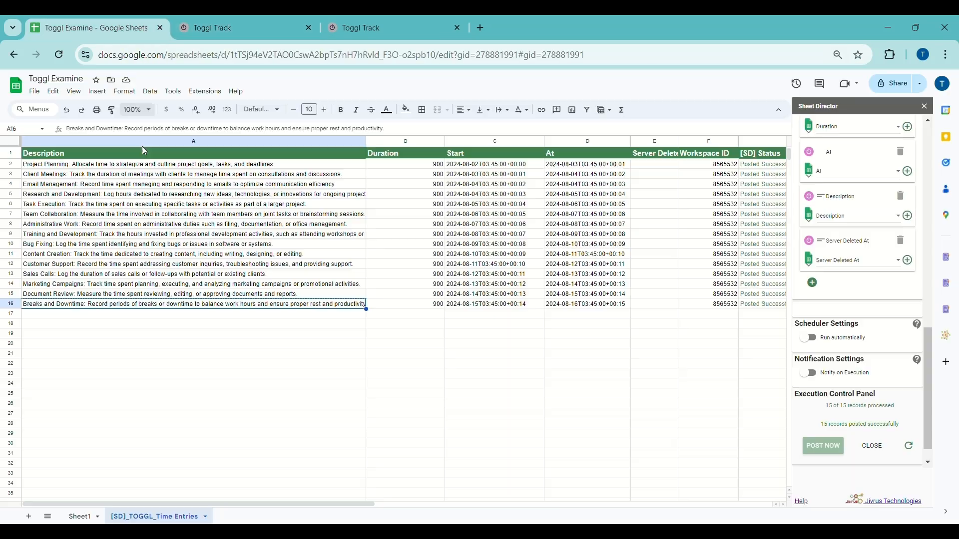
{"action": "left_click", "coordinate": [67, 303]}
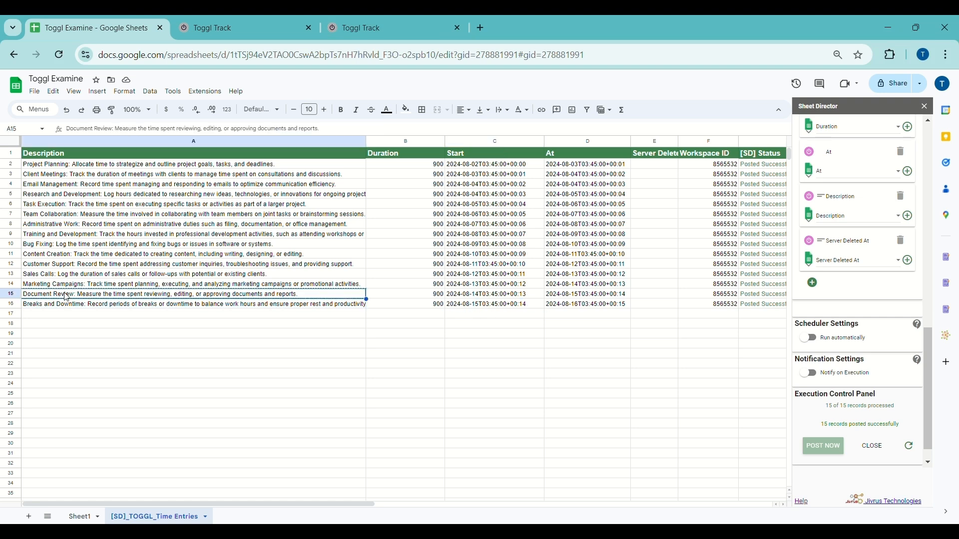
{"action": "left_click", "coordinate": [225, 27]}
{"action": "triple_click", "coordinate": [680, 90]}
{"action": "type", "text": "Document Review: Measure the time spent reviewing, editing, or approving documents and reports."}
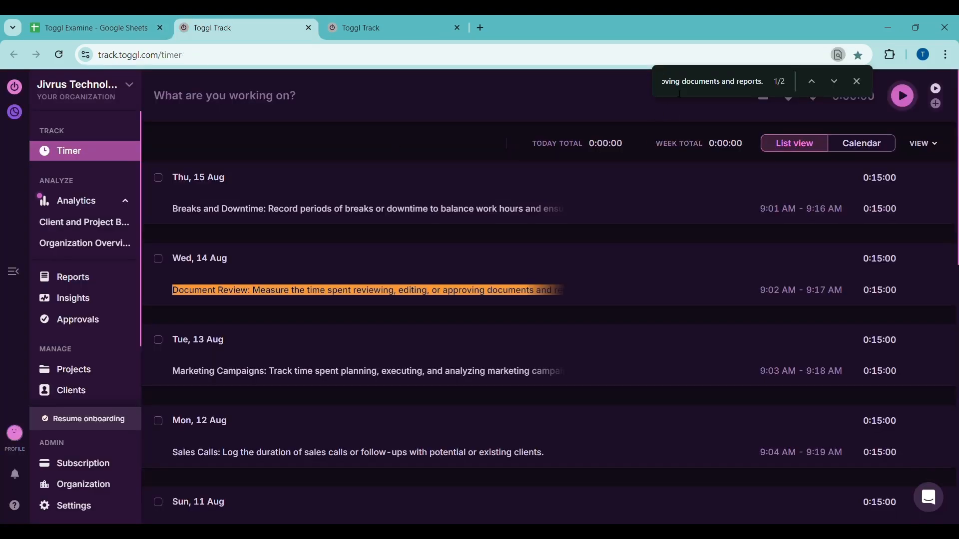
Copy the Marketing Campaigns description from the sheet and search for it on the Toggl timer page
{"action": "left_click", "coordinate": [75, 27]}
{"action": "left_click", "coordinate": [58, 280]}
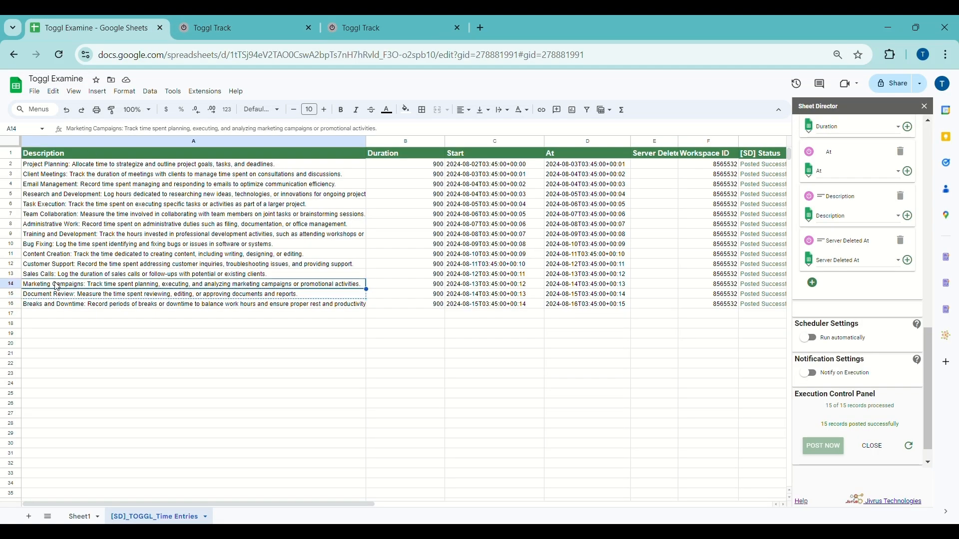
{"action": "key", "text": "ctrl+c"}
{"action": "left_click", "coordinate": [193, 23]}
{"action": "triple_click", "coordinate": [684, 82]}
{"action": "key", "text": "ctrl+v"}
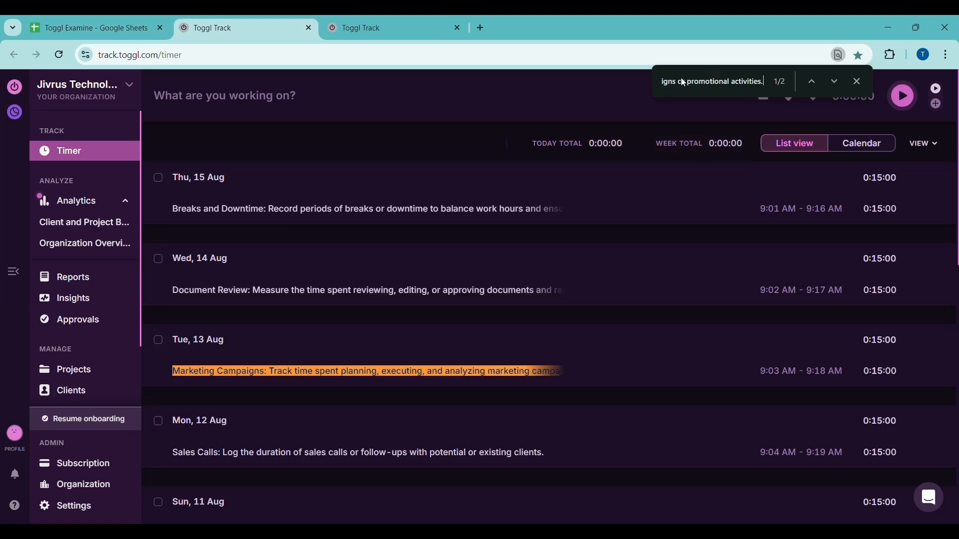
Look up the sheet's Task Execution description among the older Toggl entries and return to the spreadsheet
{"action": "scroll", "coordinate": [245, 405], "scroll_direction": "down", "scroll_amount": 3}
{"action": "scroll", "coordinate": [252, 439], "scroll_direction": "down", "scroll_amount": 10}
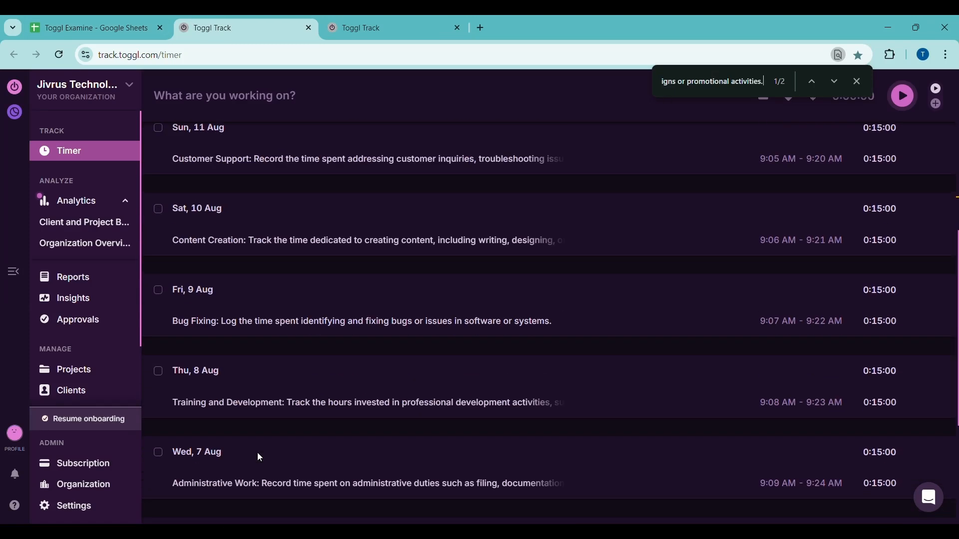
{"action": "left_click", "coordinate": [95, 27]}
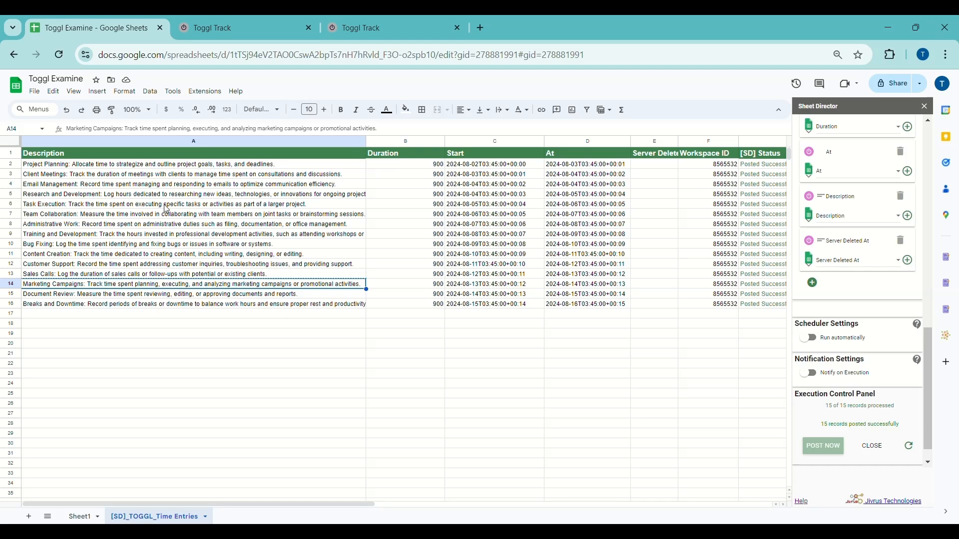
{"action": "left_click", "coordinate": [84, 205]}
{"action": "key", "text": "ctrl+c"}
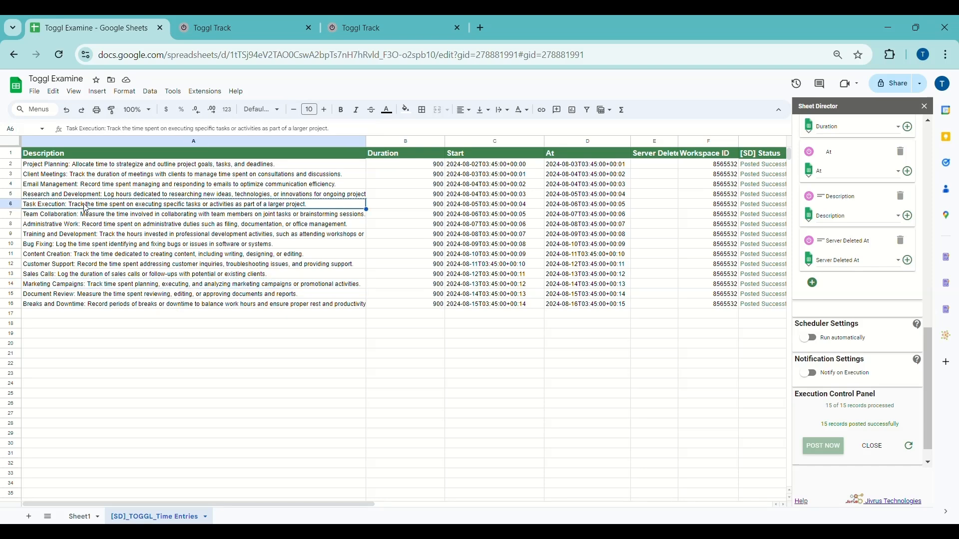
{"action": "left_click", "coordinate": [245, 27]}
{"action": "key", "text": "ctrl+v"}
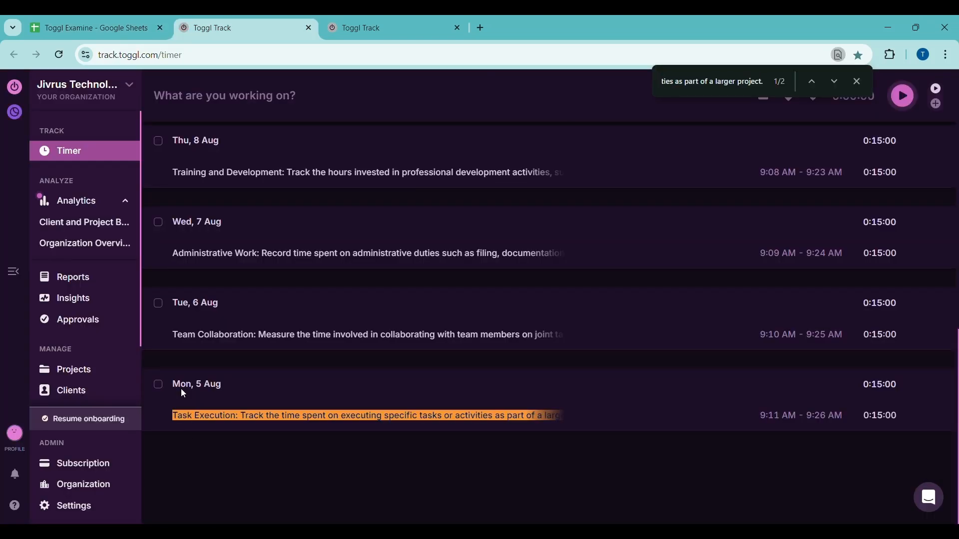
{"action": "left_click", "coordinate": [95, 27]}
{"action": "left_click", "coordinate": [474, 207]}
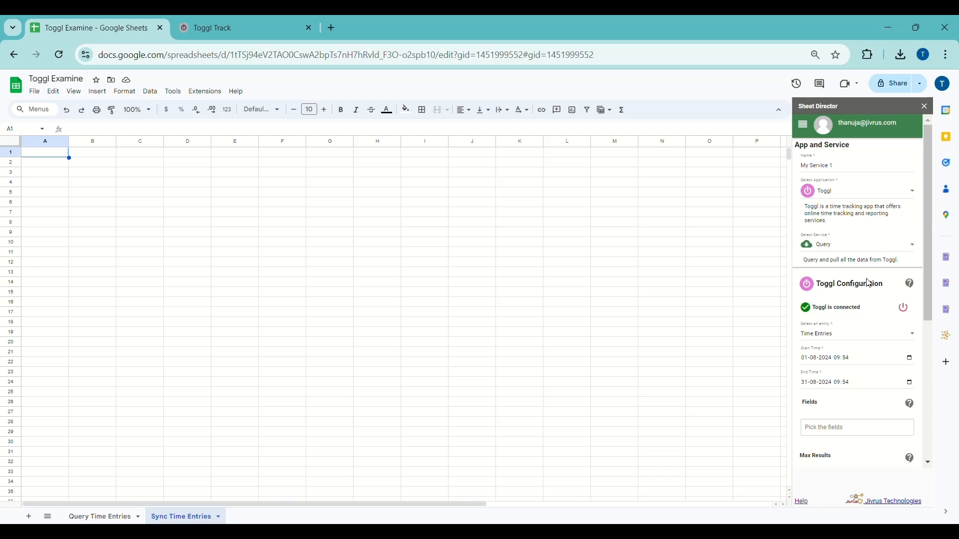
Name the Toggl service Sync Time Entries and set its service type to Synchronize
{"action": "triple_click", "coordinate": [817, 172]}
{"action": "type", "text": "Sync Time Entries"}
{"action": "left_click", "coordinate": [847, 247]}
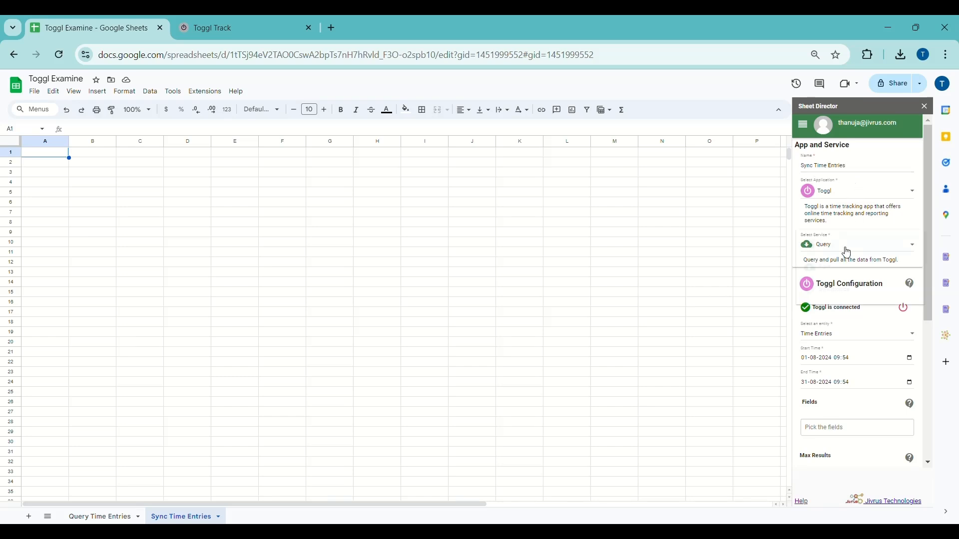
{"action": "left_click", "coordinate": [817, 295]}
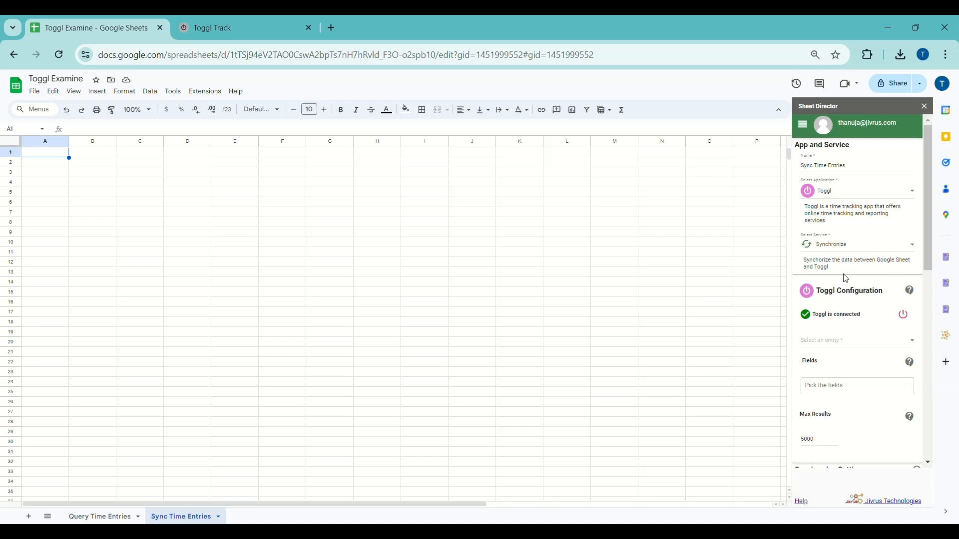
Choose Time Entries as the Toggl entity and add all of its available fields to the synchronization
{"action": "left_click", "coordinate": [839, 342]}
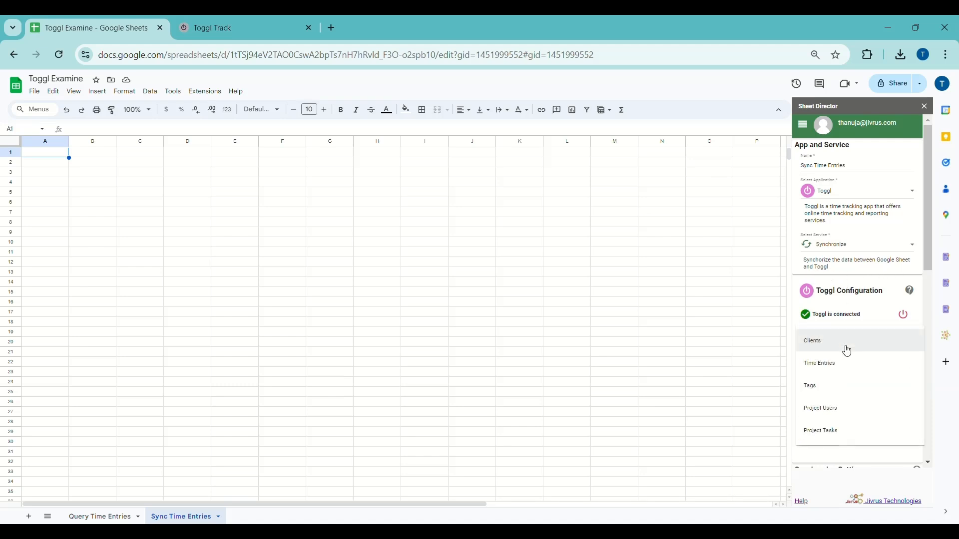
{"action": "left_click", "coordinate": [843, 364]}
{"action": "scroll", "coordinate": [851, 348], "scroll_direction": "down", "scroll_amount": 5}
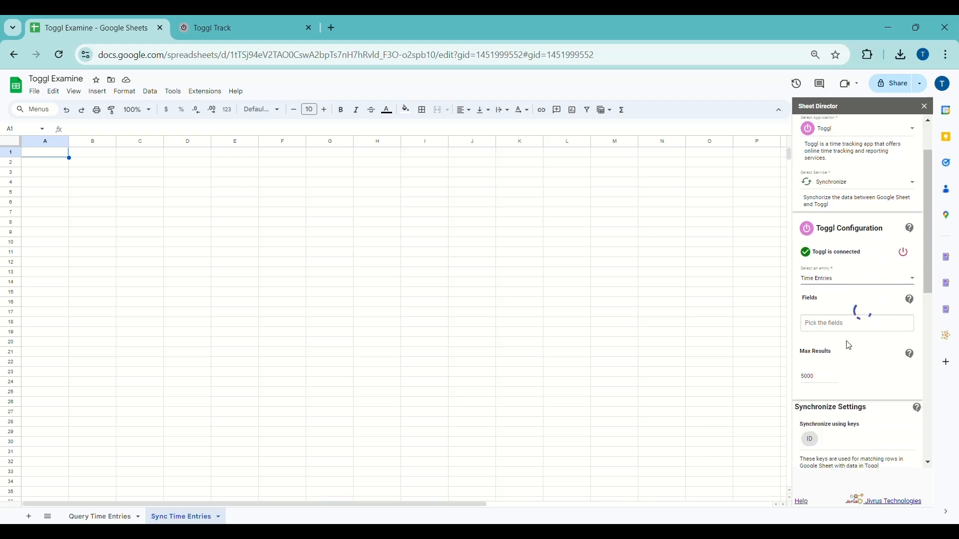
{"action": "left_click", "coordinate": [837, 264]}
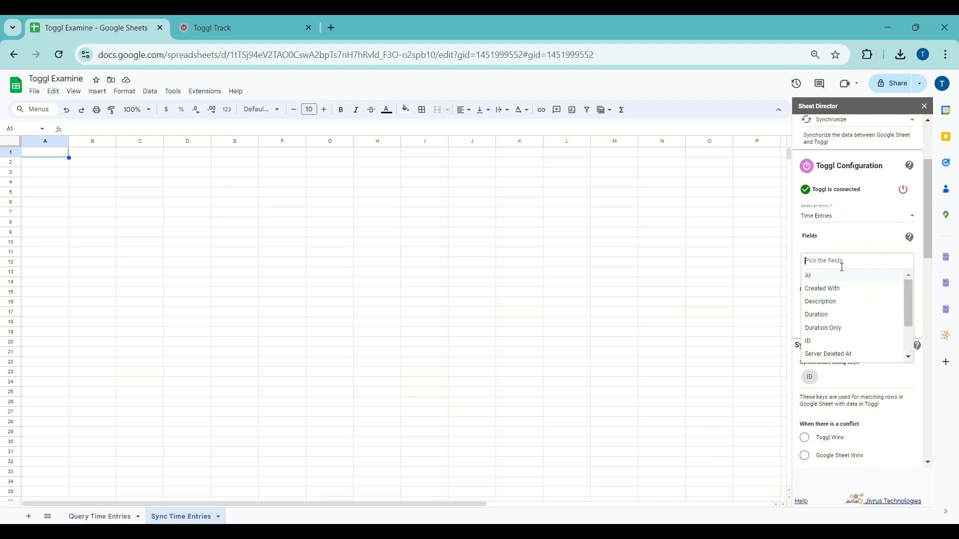
{"action": "left_click", "coordinate": [839, 277]}
{"action": "left_click", "coordinate": [845, 279]}
{"action": "left_click", "coordinate": [846, 317]}
{"action": "left_click", "coordinate": [846, 317]}
{"action": "left_click", "coordinate": [846, 318]}
{"action": "left_click", "coordinate": [846, 309]}
{"action": "left_click", "coordinate": [847, 333]}
{"action": "left_click", "coordinate": [849, 335]}
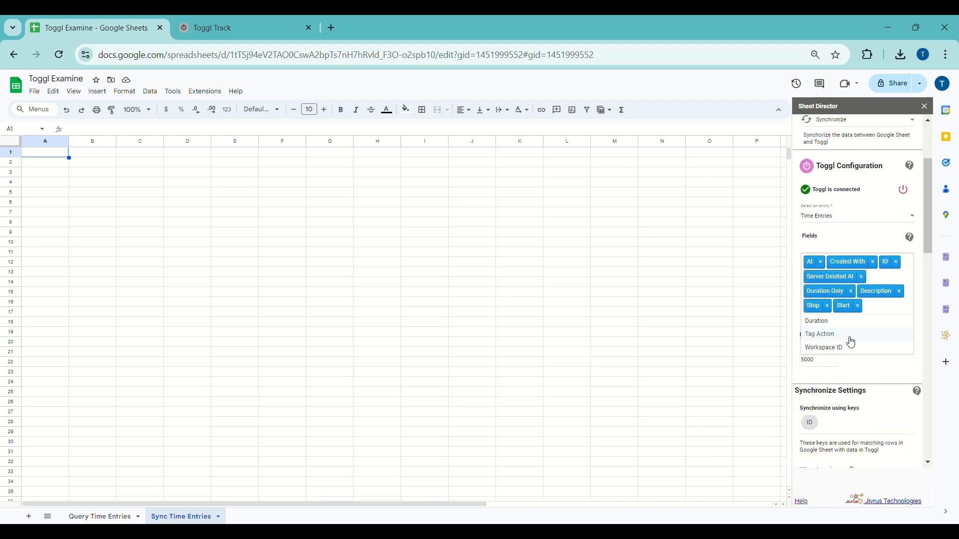
{"action": "left_click", "coordinate": [849, 336]}
{"action": "left_click", "coordinate": [848, 336]}
Limit the synchronization's maximum results to 15
{"action": "scroll", "coordinate": [854, 331], "scroll_direction": "down", "scroll_amount": 3}
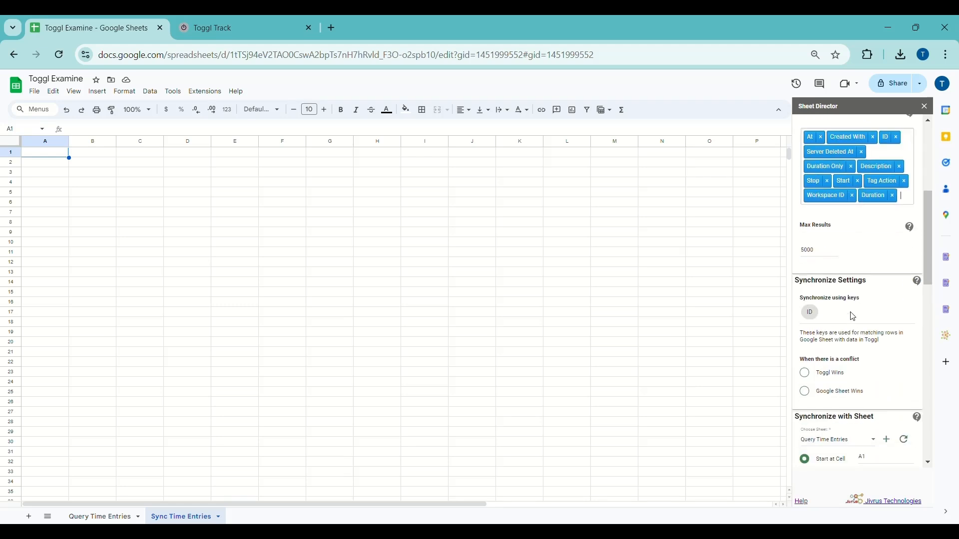
{"action": "scroll", "coordinate": [859, 280], "scroll_direction": "up", "scroll_amount": 1}
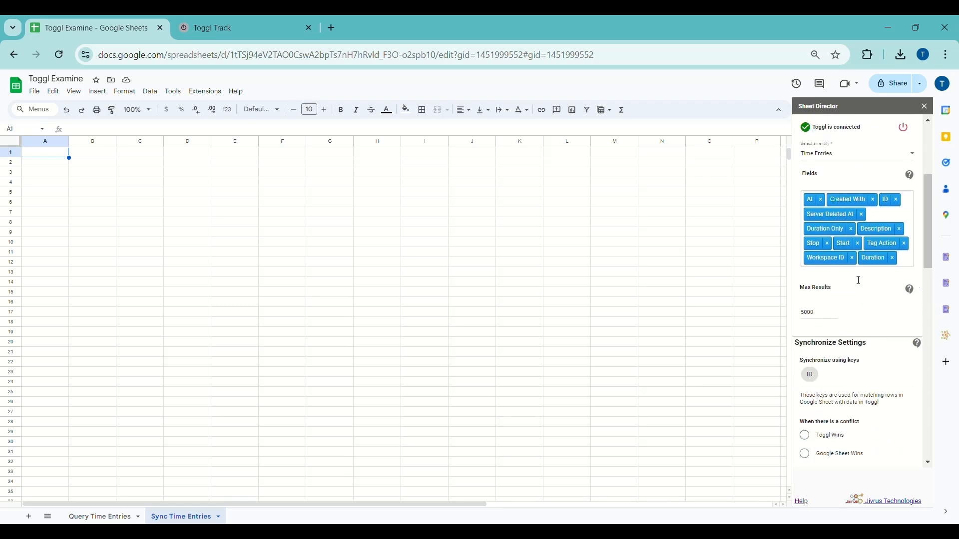
{"action": "double_click", "coordinate": [820, 316]}
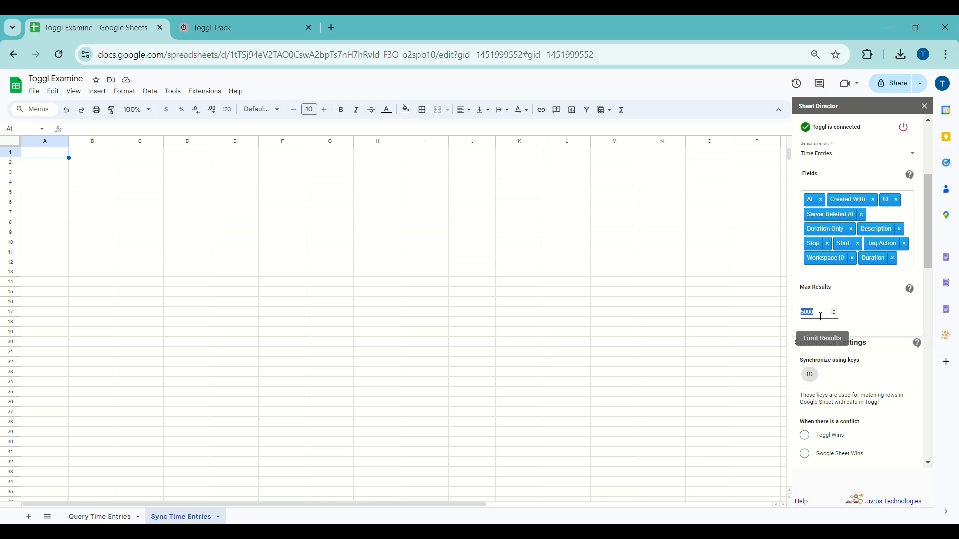
{"action": "type", "text": "15"}
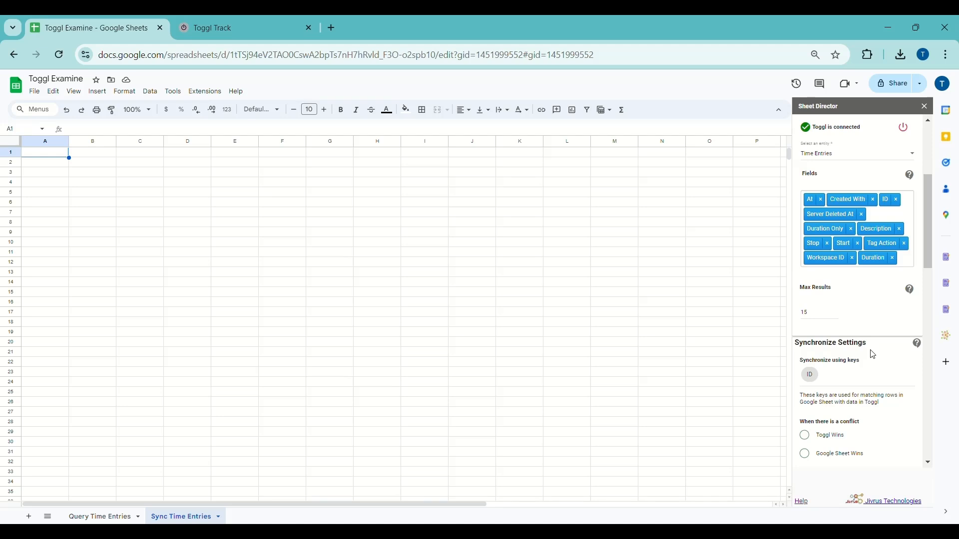
Try the Toggl Wins conflict option, and settle on Google Sheet Wins for the synchronization
{"action": "scroll", "coordinate": [873, 356], "scroll_direction": "down", "scroll_amount": 2}
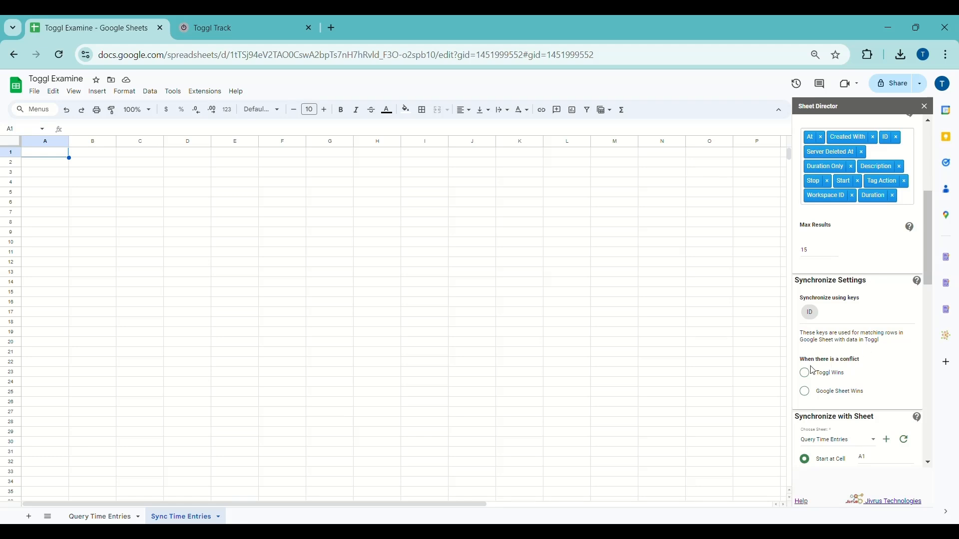
{"action": "scroll", "coordinate": [868, 362], "scroll_direction": "down", "scroll_amount": 3}
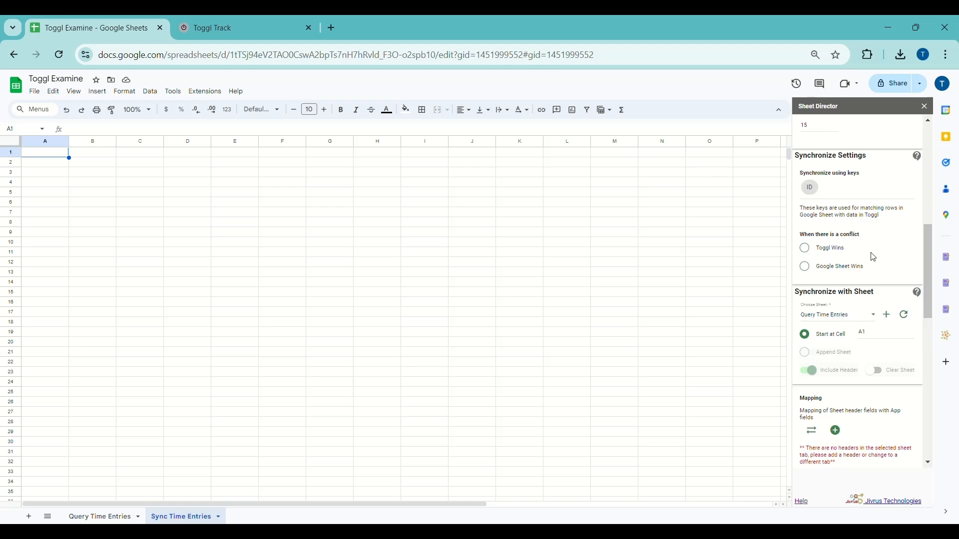
{"action": "left_click", "coordinate": [829, 249]}
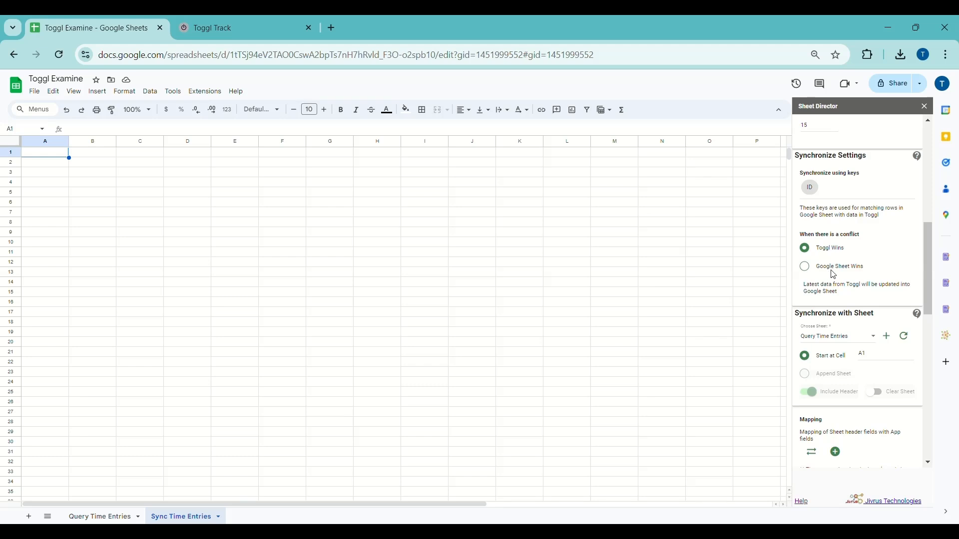
{"action": "left_click", "coordinate": [836, 270]}
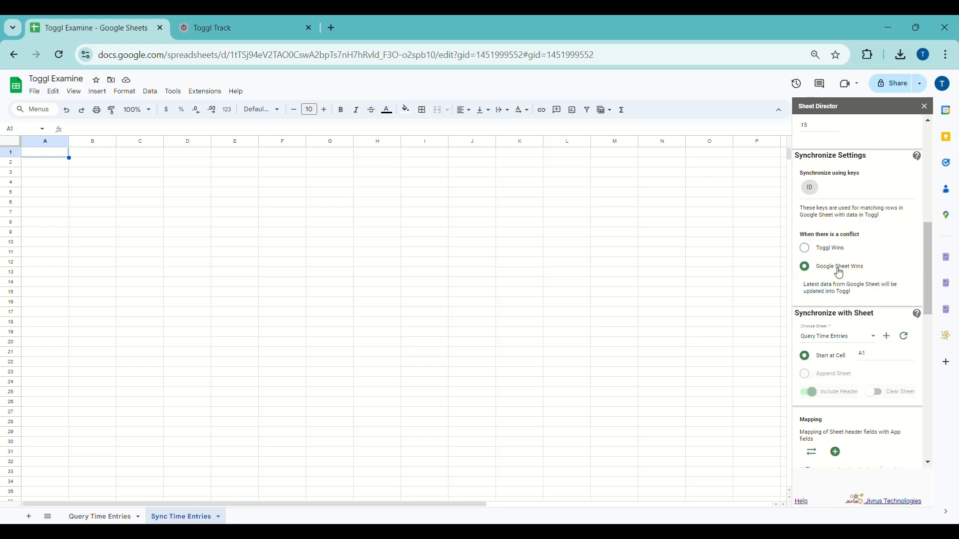
{"action": "left_click", "coordinate": [839, 254]}
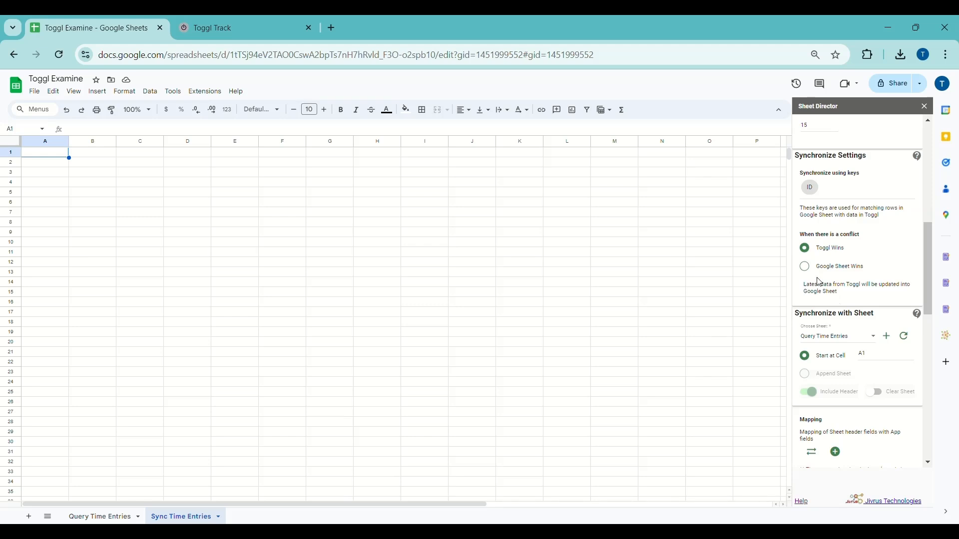
{"action": "left_click", "coordinate": [805, 267]}
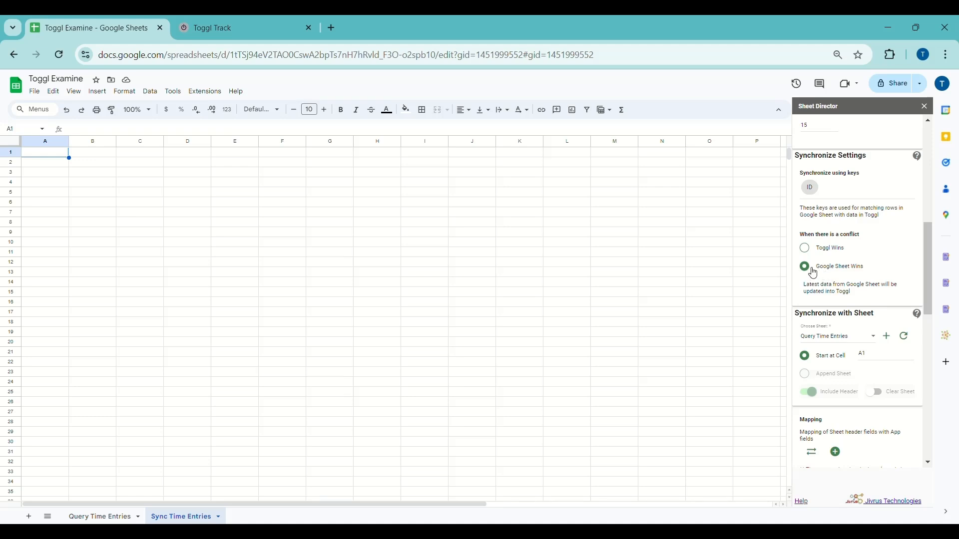
Set the sheet to synchronize with to Sync Time Entries
{"action": "scroll", "coordinate": [846, 294], "scroll_direction": "down", "scroll_amount": 1}
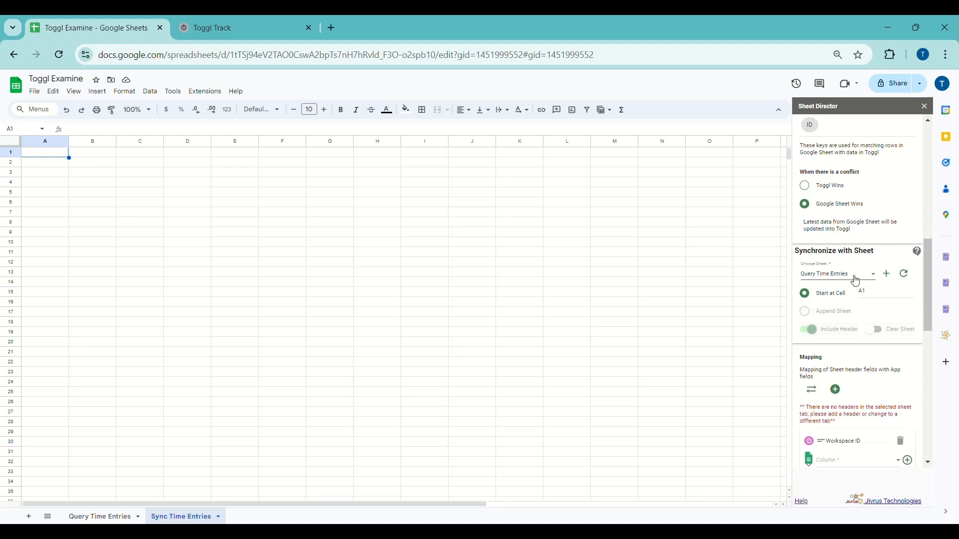
{"action": "left_click", "coordinate": [855, 280]}
{"action": "left_click", "coordinate": [822, 302]}
Execute the synchronization and fetch the Toggl records into the empty sheet first
{"action": "scroll", "coordinate": [849, 340], "scroll_direction": "down", "scroll_amount": 10}
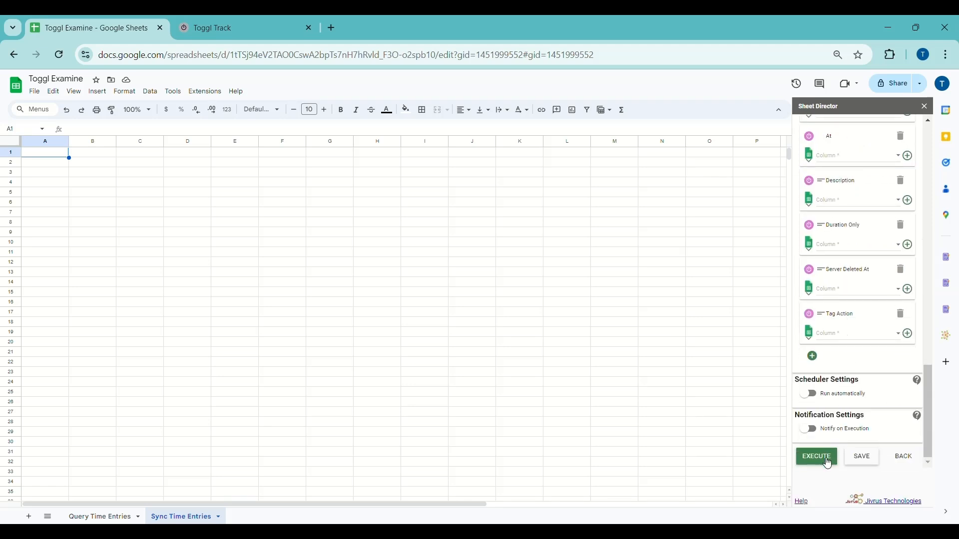
{"action": "left_click", "coordinate": [816, 460]}
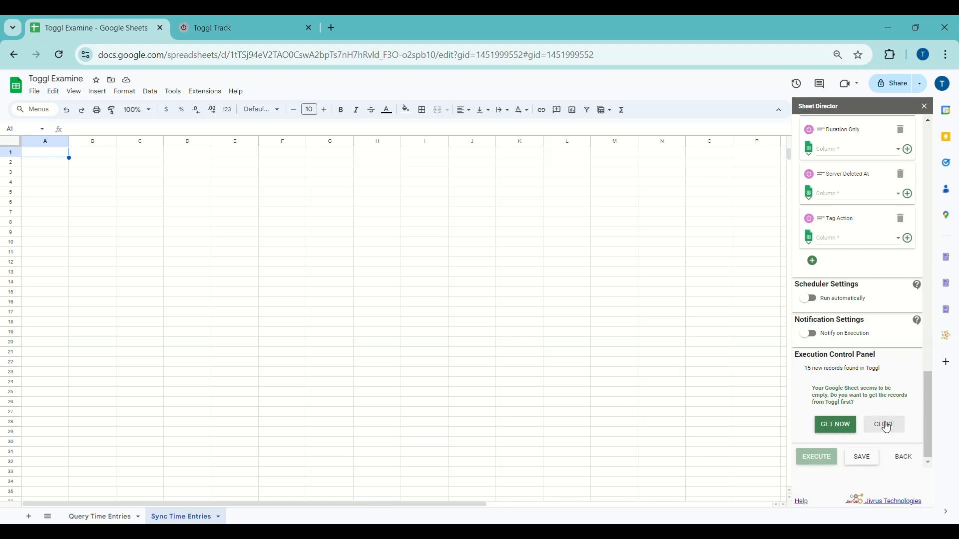
{"action": "left_click", "coordinate": [833, 429]}
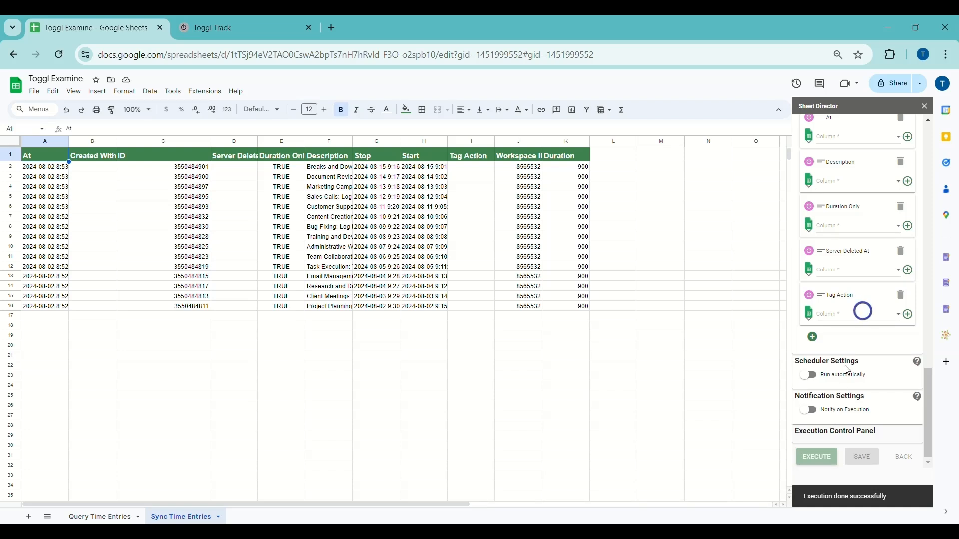
Accept the intelligent mapping of app fields to sheet headers and keep Tag Action mapped to the Tag Action column
{"action": "scroll", "coordinate": [841, 400], "scroll_direction": "up", "scroll_amount": 4}
{"action": "scroll", "coordinate": [850, 367], "scroll_direction": "up", "scroll_amount": 5}
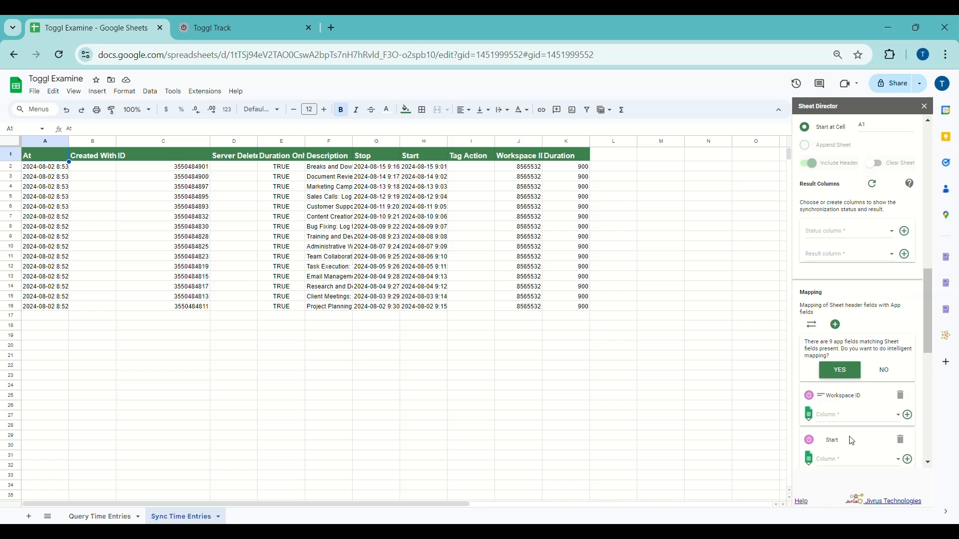
{"action": "left_click", "coordinate": [845, 378]}
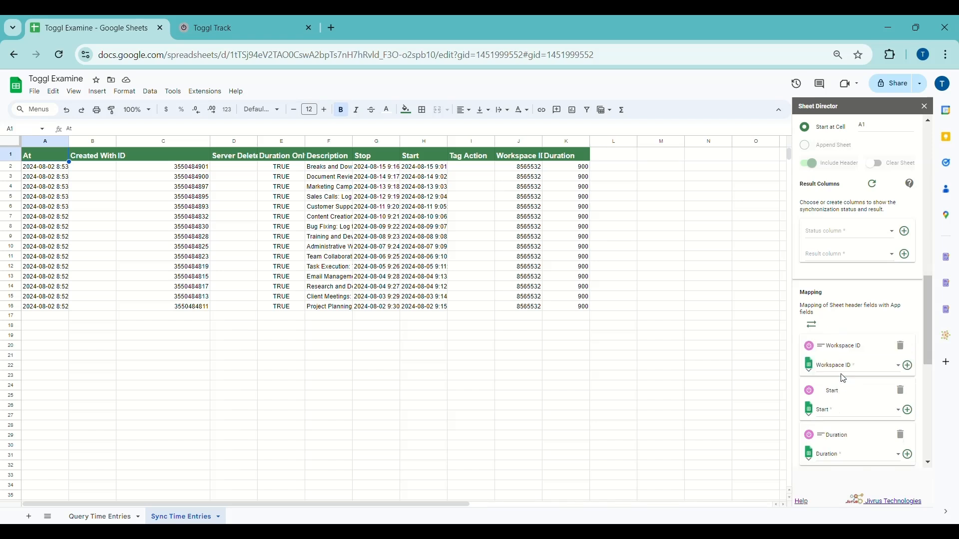
{"action": "scroll", "coordinate": [852, 357], "scroll_direction": "down", "scroll_amount": 4}
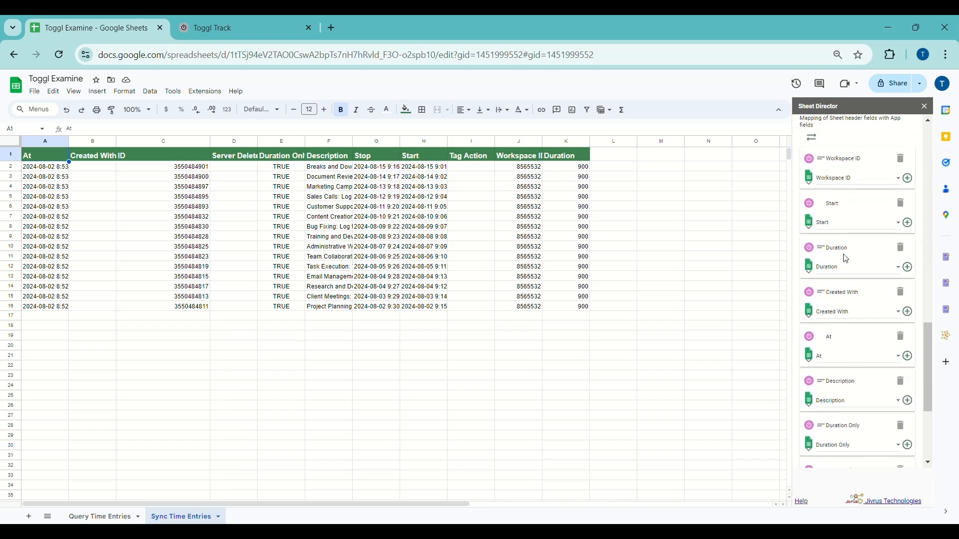
{"action": "scroll", "coordinate": [858, 419], "scroll_direction": "down", "scroll_amount": 2}
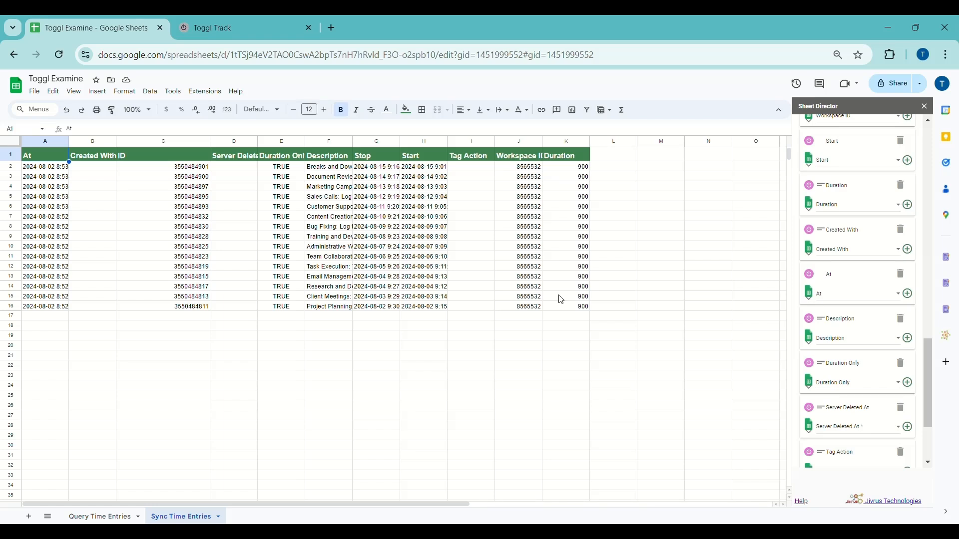
{"action": "scroll", "coordinate": [814, 324], "scroll_direction": "down", "scroll_amount": 3}
{"action": "left_click", "coordinate": [845, 354]}
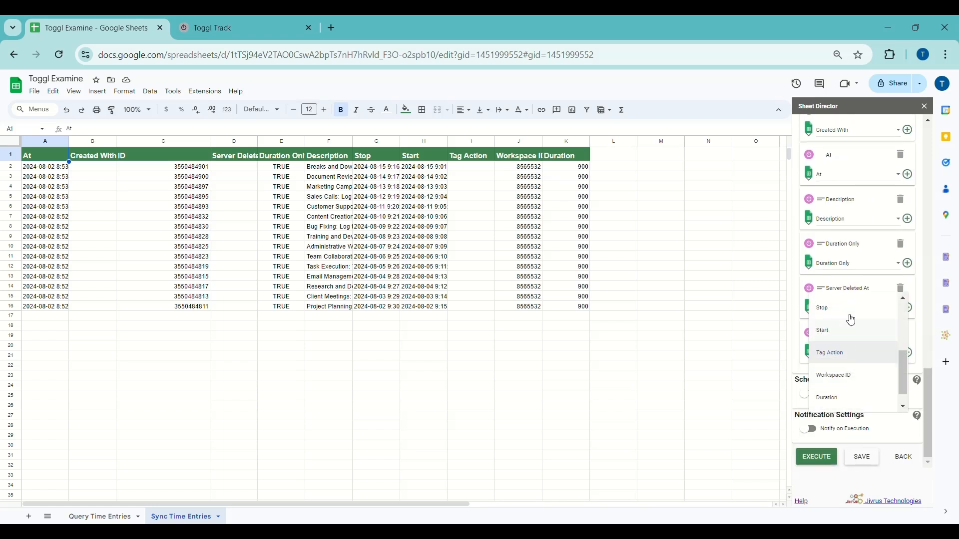
{"action": "left_click", "coordinate": [848, 359]}
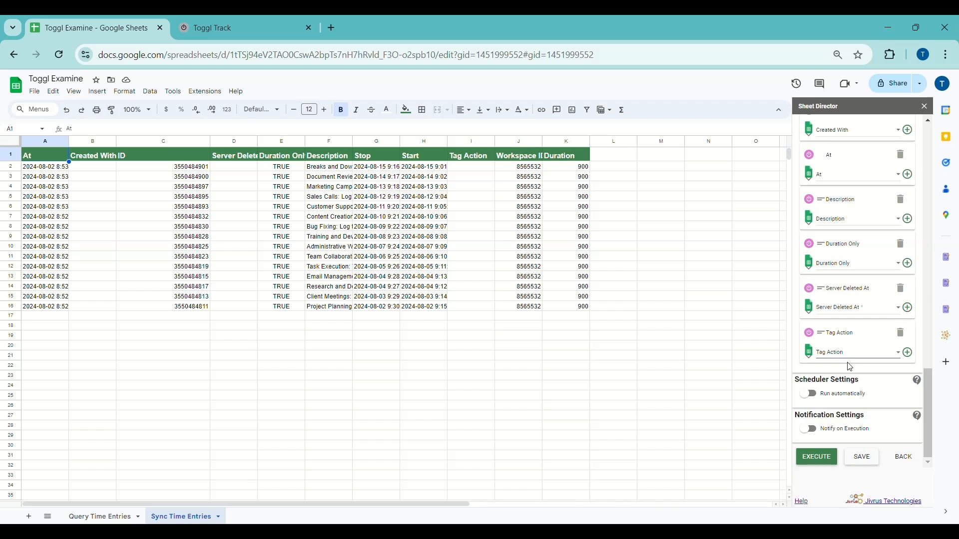
Create the [SD] Status and [SD] Result columns for the synchronization results
{"action": "scroll", "coordinate": [859, 330], "scroll_direction": "up", "scroll_amount": 10}
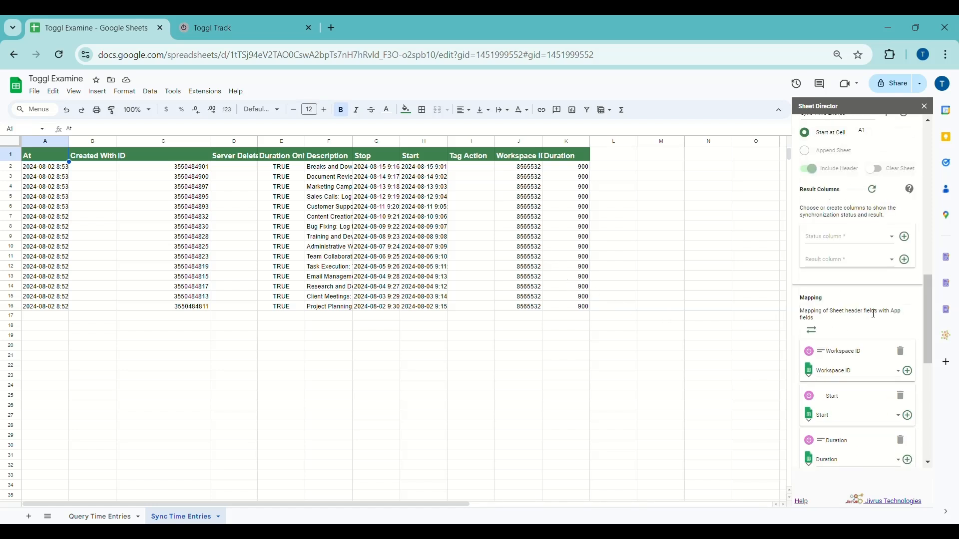
{"action": "scroll", "coordinate": [869, 300], "scroll_direction": "up", "scroll_amount": 2}
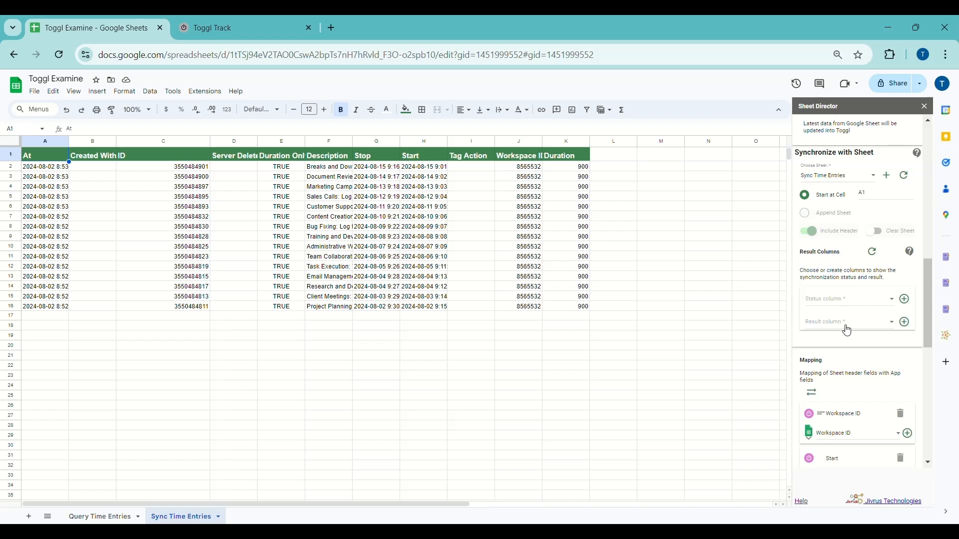
{"action": "left_click", "coordinate": [907, 301]}
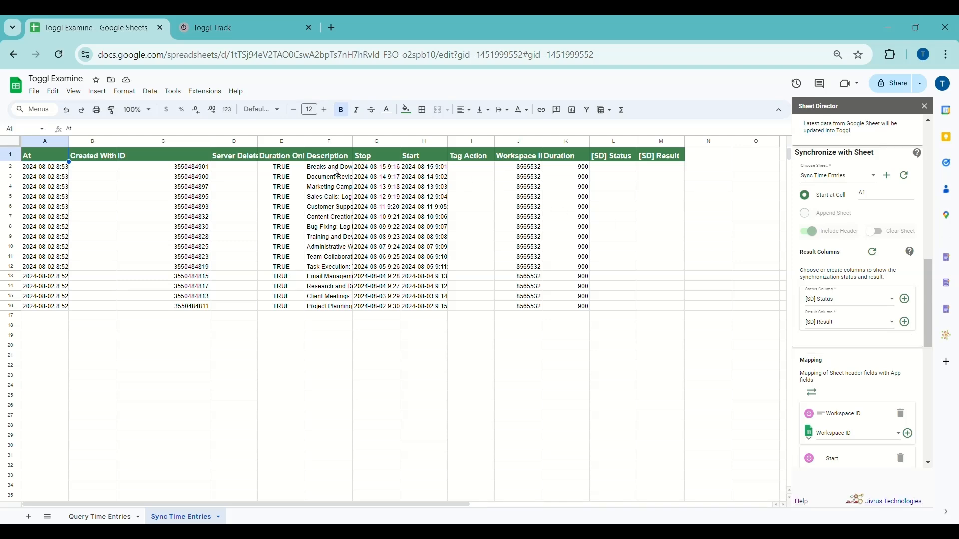
Widen the Description column and, after checking the Toggl entry, replace the Breaks and Downtime description with "Zoho apps issues"
{"action": "left_click_drag", "start_coordinate": [353, 142], "coordinate": [452, 142]}
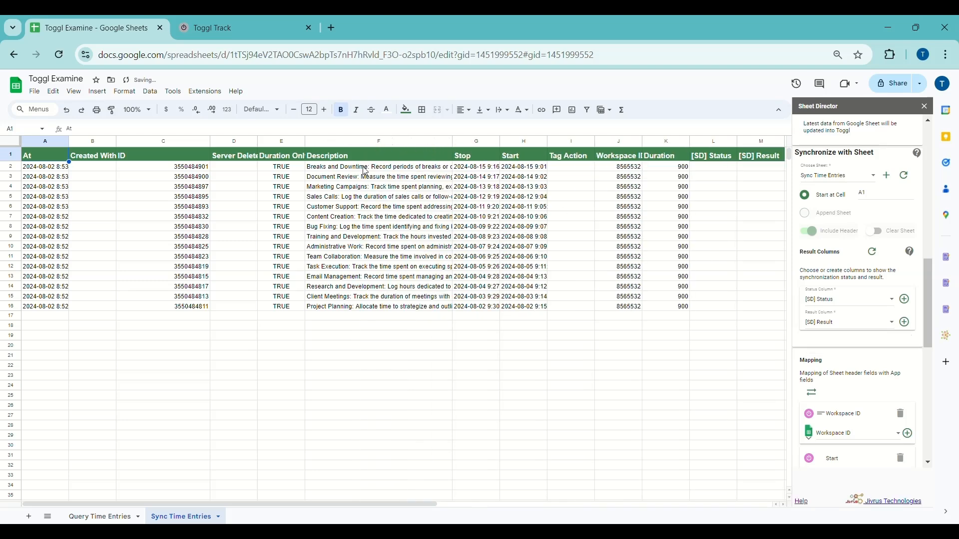
{"action": "left_click", "coordinate": [365, 171]}
{"action": "triple_click", "coordinate": [365, 171]}
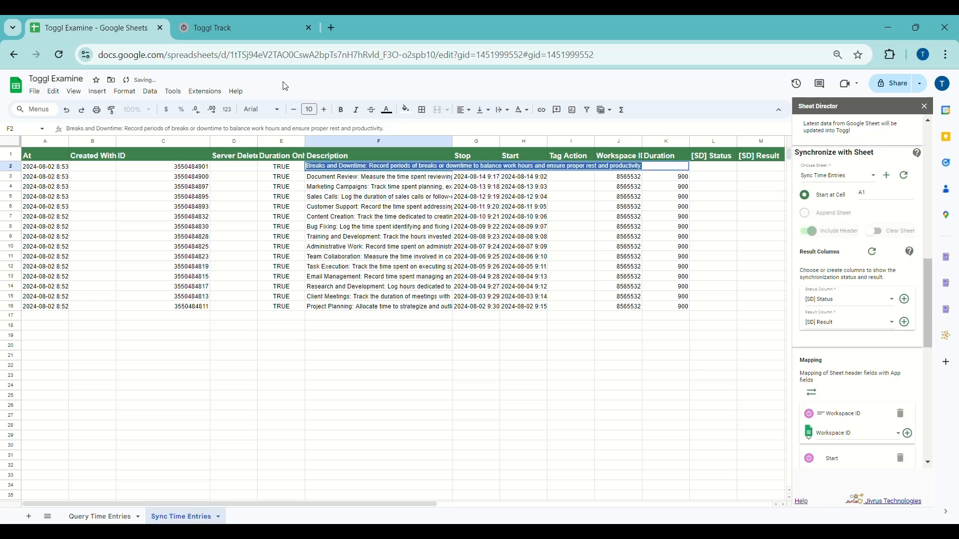
{"action": "left_click", "coordinate": [251, 31]}
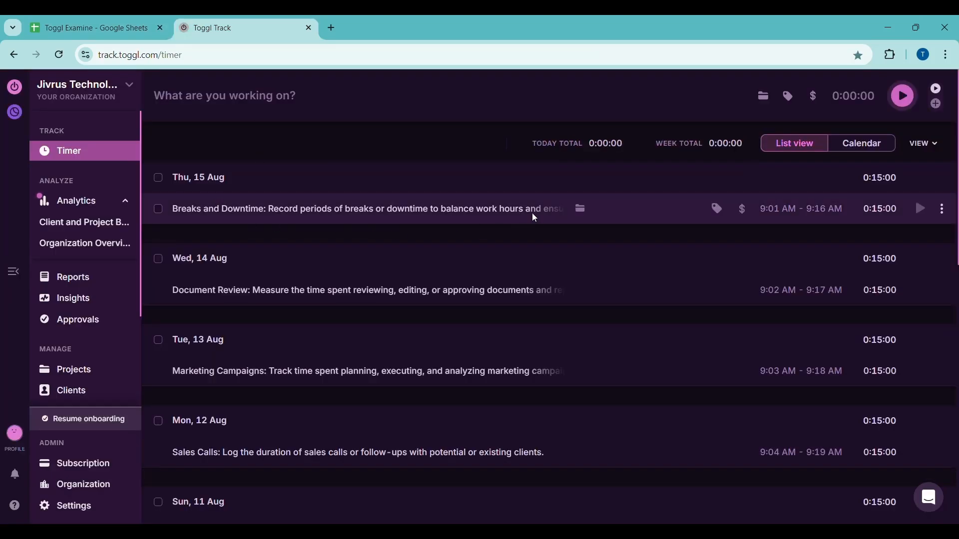
{"action": "left_click", "coordinate": [118, 22]}
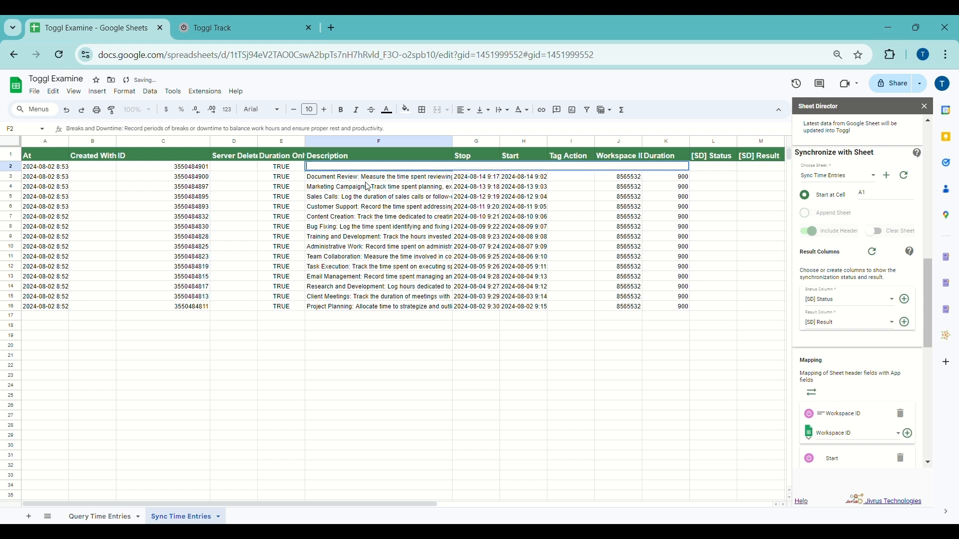
{"action": "type", "text": "Zoho apps issues"}
{"action": "key", "text": "Return"}
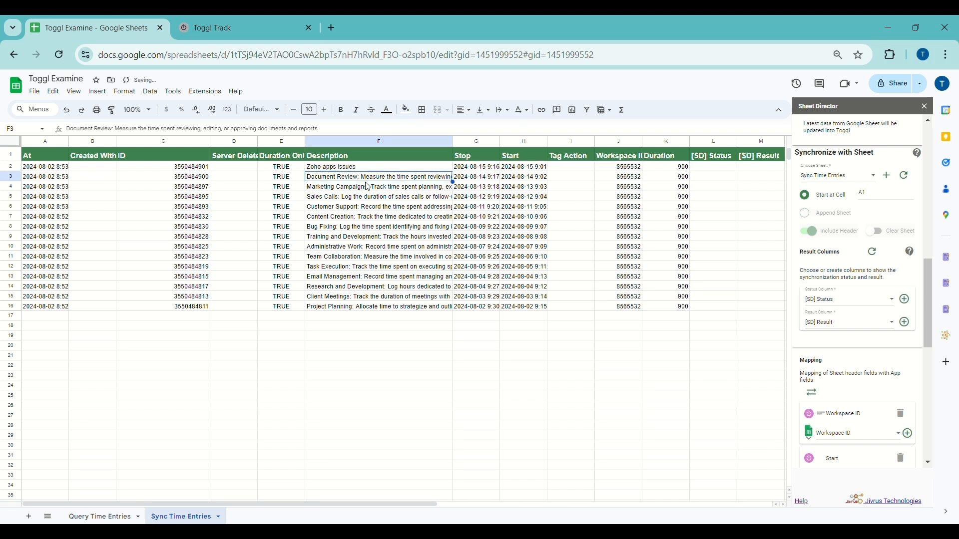
Replace the Document Review description in cell F3 with "Video making on Zoho Bugtracker"
{"action": "double_click", "coordinate": [370, 178]}
{"action": "key", "text": "ctrl+a"}
{"action": "key", "text": "BackSpace"}
{"action": "type", "text": "V"}
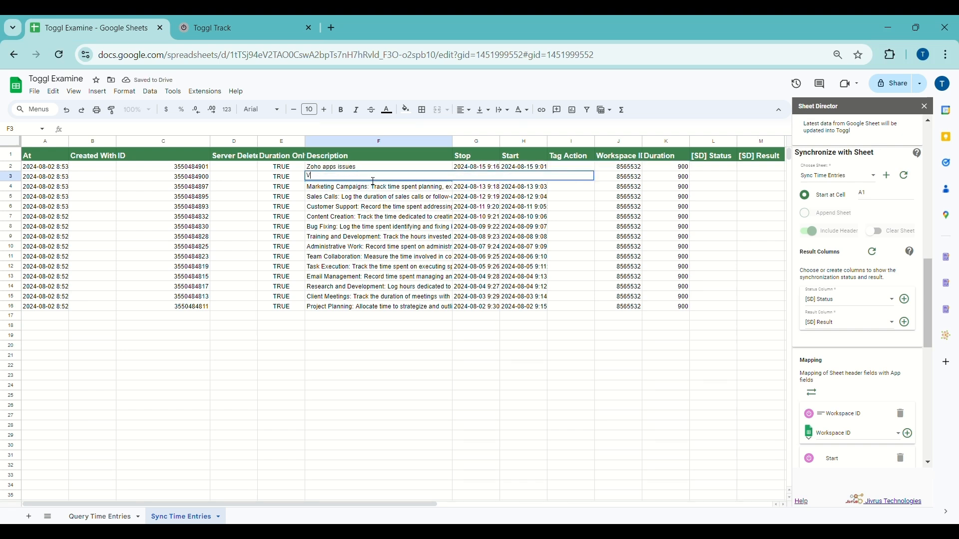
{"action": "type", "text": "ideo making on Zoho"}
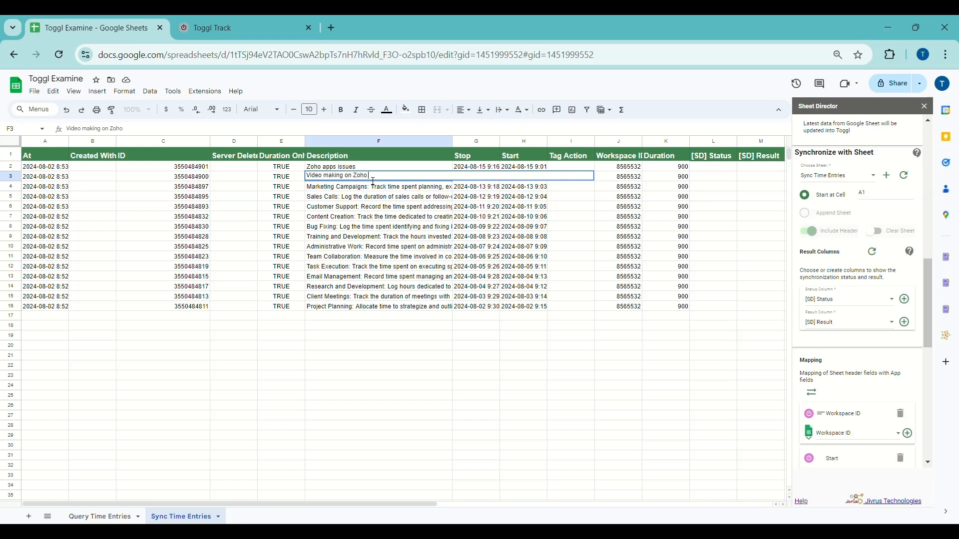
{"action": "type", "text": " Bugtracker"}
{"action": "key", "text": "Return"}
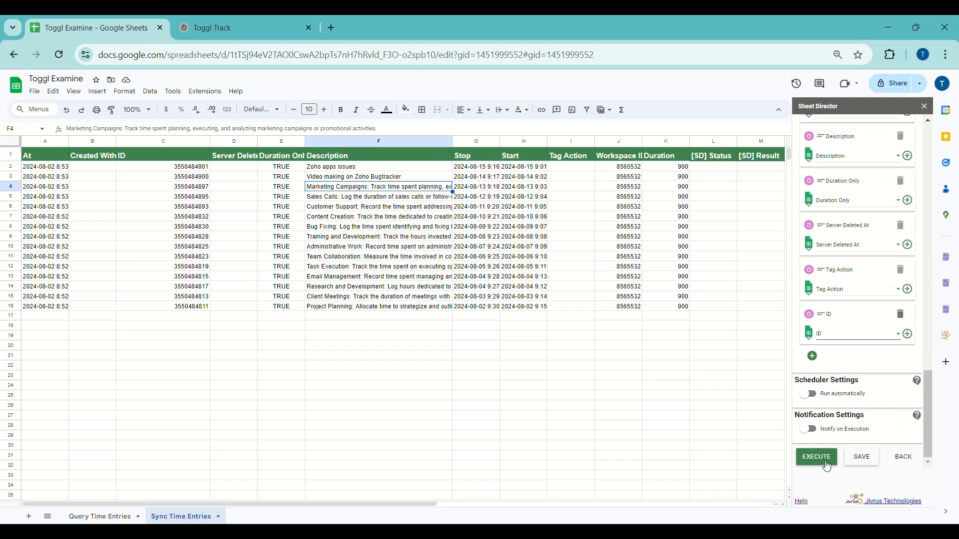
Execute the synchronization, confirm syncing the sheet records to Toggl, and widen the [SD] Status column
{"action": "left_click", "coordinate": [811, 459]}
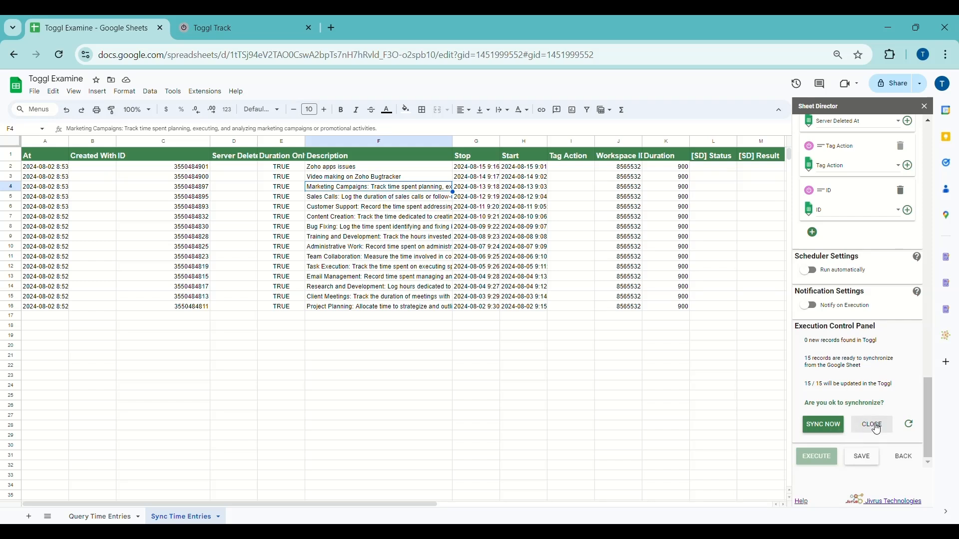
{"action": "left_click", "coordinate": [813, 422]}
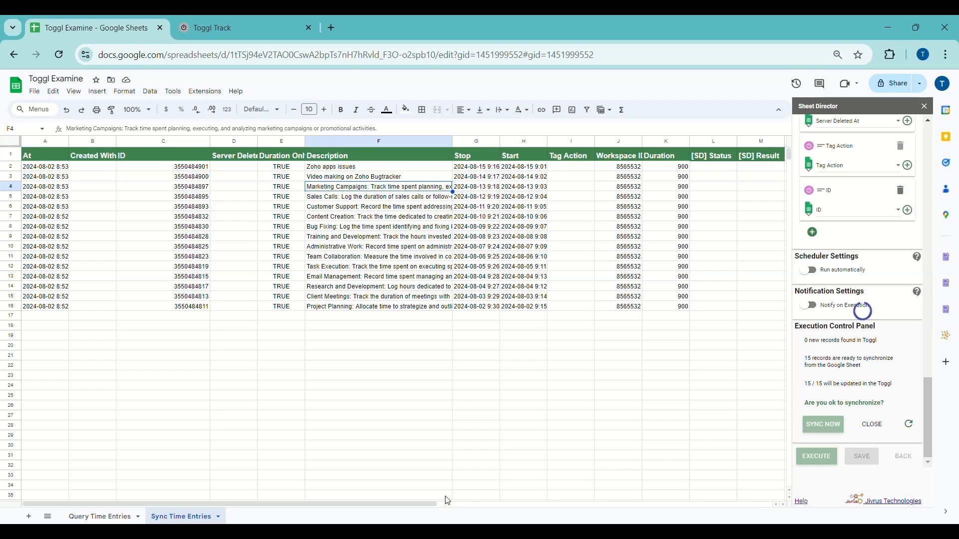
{"action": "left_click_drag", "start_coordinate": [430, 505], "coordinate": [501, 510]}
{"action": "left_click_drag", "start_coordinate": [628, 143], "coordinate": [683, 145]}
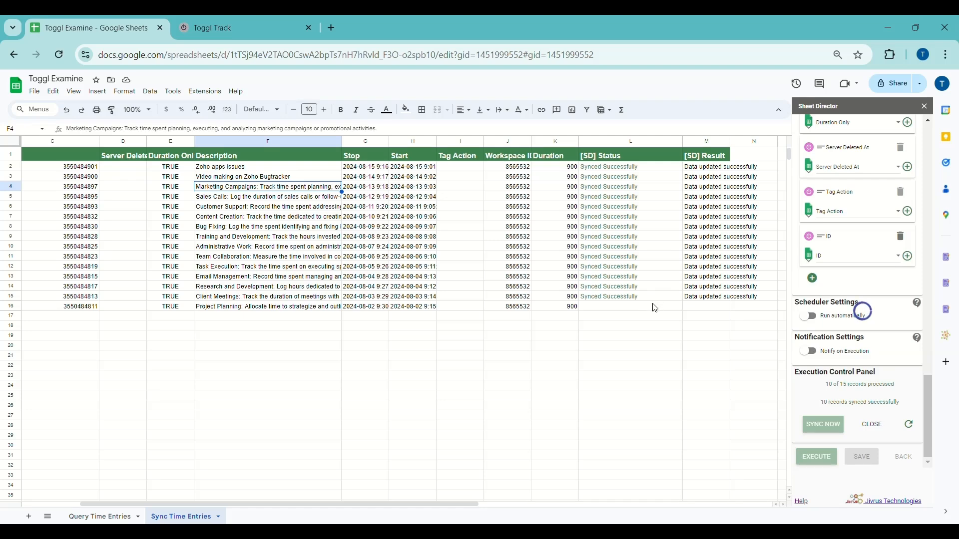
Switch to Toggl Track and search the time entries for the edited description "Zoho apps issues"
{"action": "left_click", "coordinate": [228, 28]}
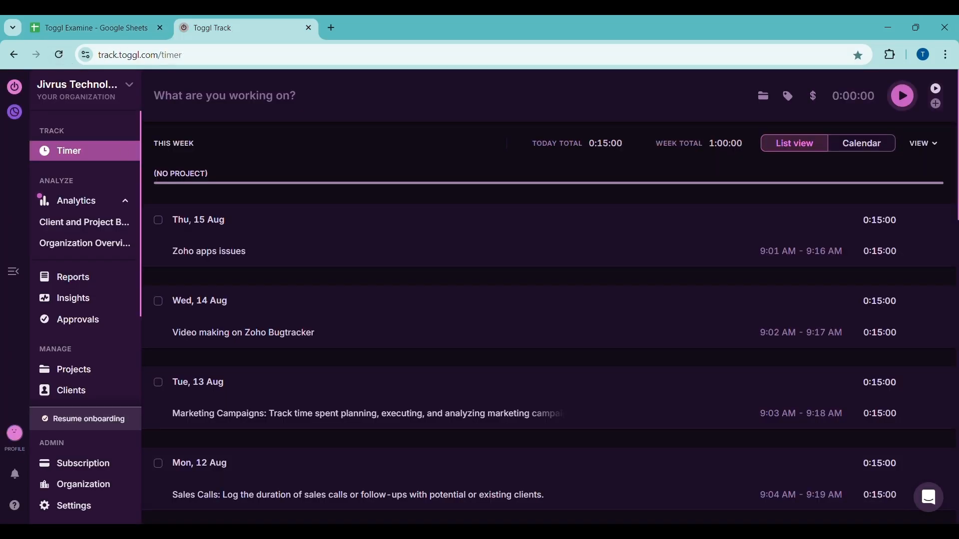
{"action": "triple_click", "coordinate": [207, 254]}
{"action": "left_click", "coordinate": [90, 27]}
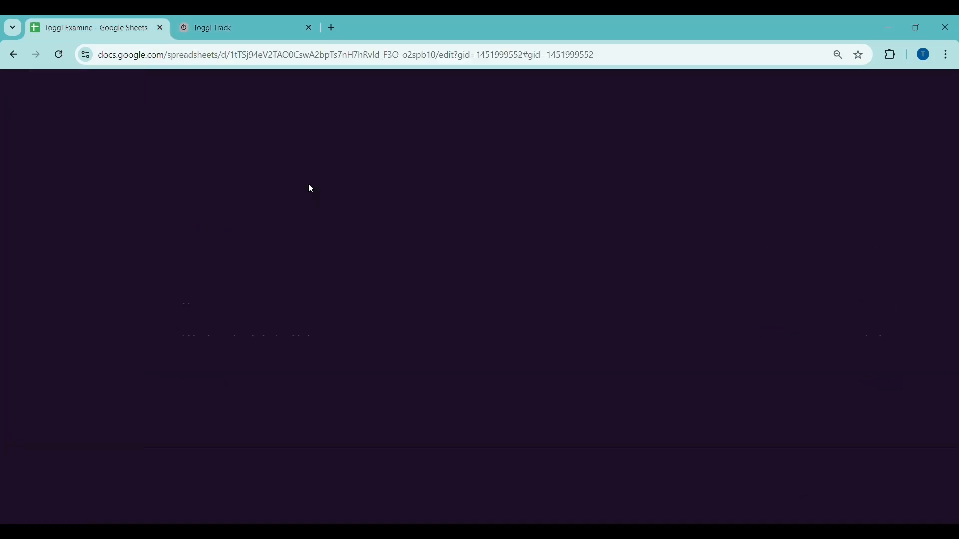
{"action": "left_click", "coordinate": [270, 28]}
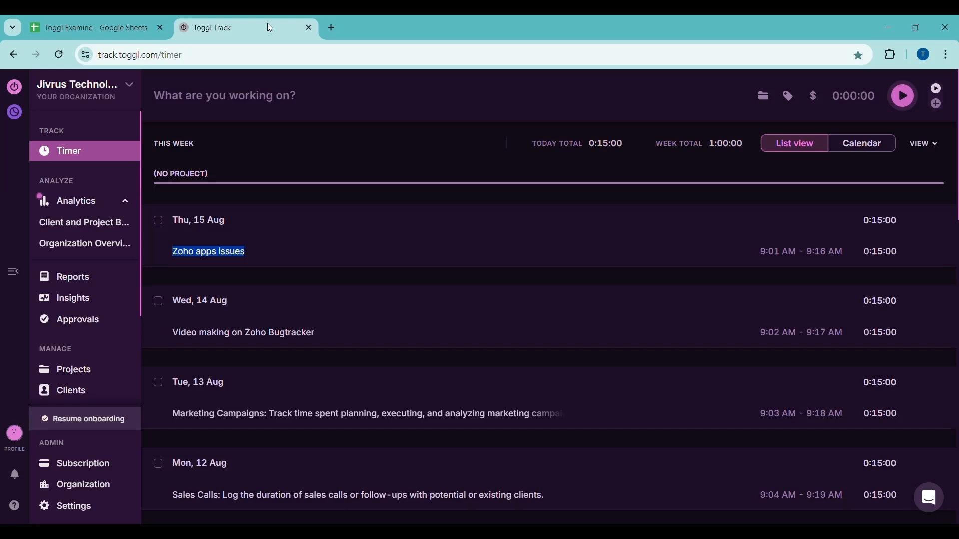
{"action": "key", "text": "ctrl+f"}
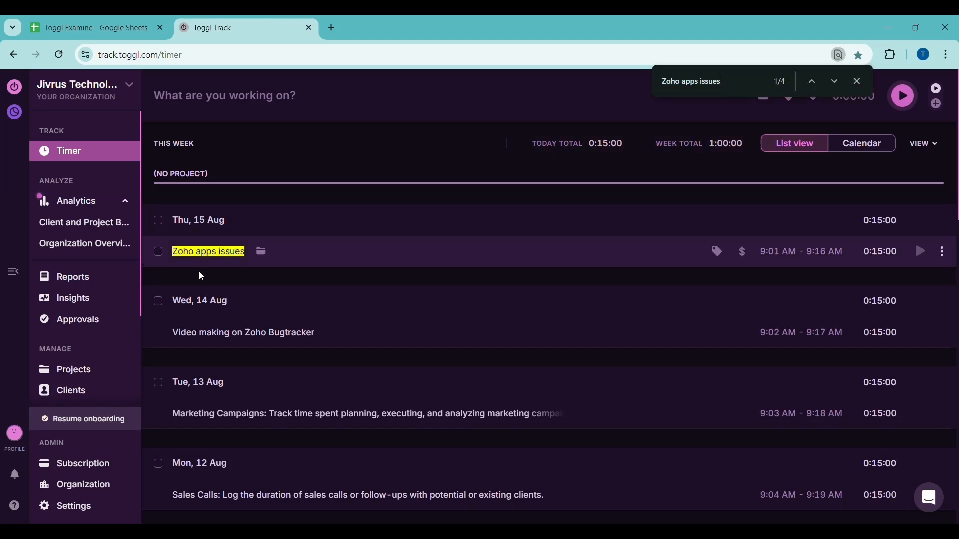
Search the Toggl time entries for the second edited description, "Video making on Zoho Bugtracker"
{"action": "left_click", "coordinate": [90, 28]}
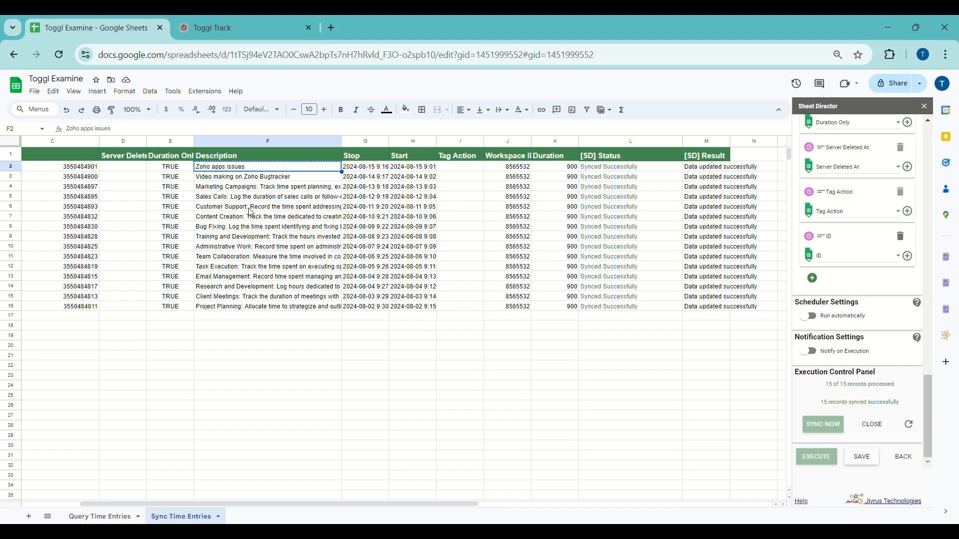
{"action": "left_click", "coordinate": [223, 33]}
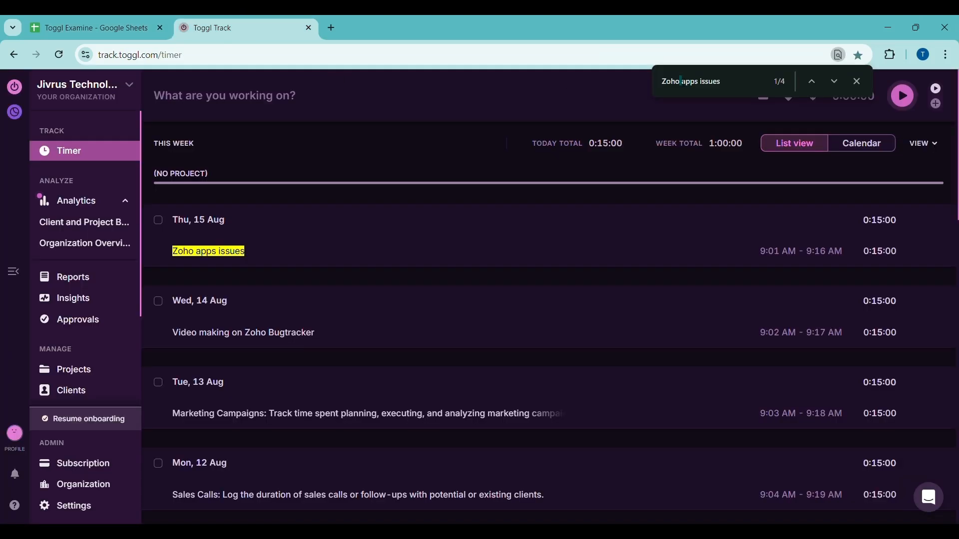
{"action": "key", "text": "ctrl+a"}
{"action": "type", "text": "Video making on Zoho Bugtracker"}
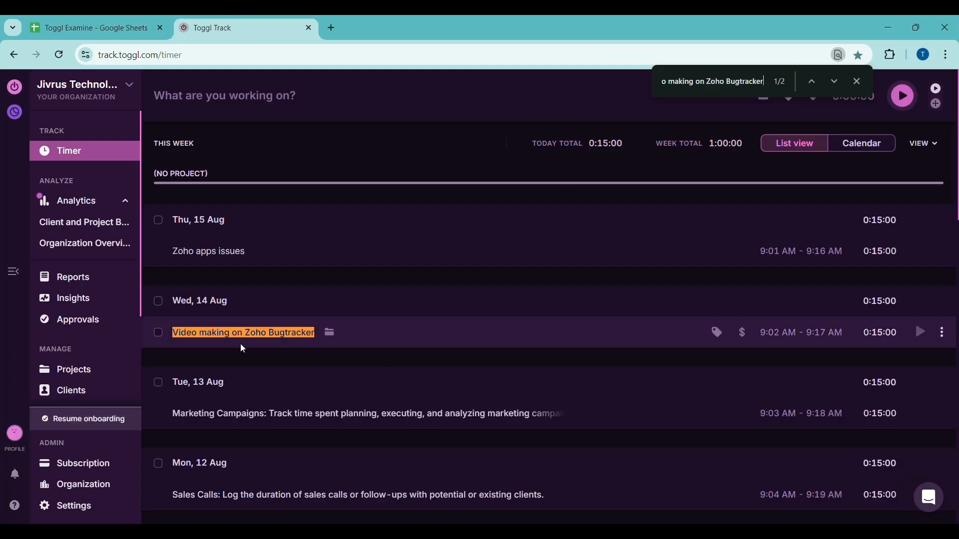
Return to the Google Sheet and set the conflict handling of the synchronization to Toggl Wins
{"action": "left_click", "coordinate": [146, 29]}
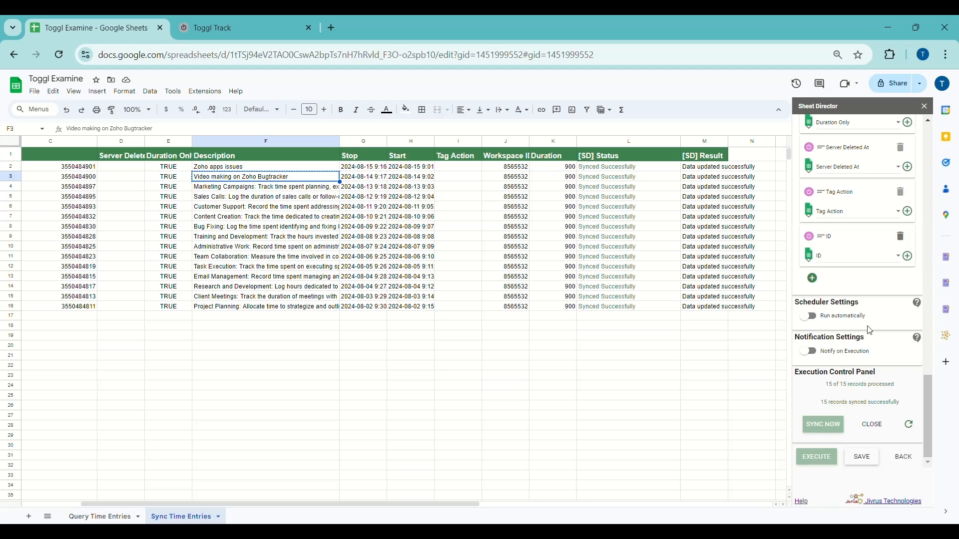
{"action": "scroll", "coordinate": [869, 330], "scroll_direction": "up", "scroll_amount": 10}
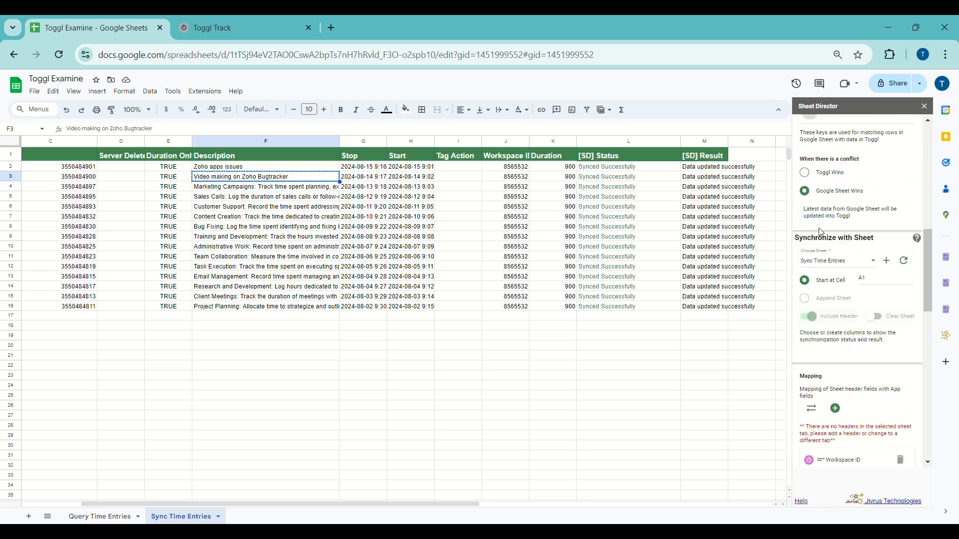
{"action": "left_click", "coordinate": [823, 172]}
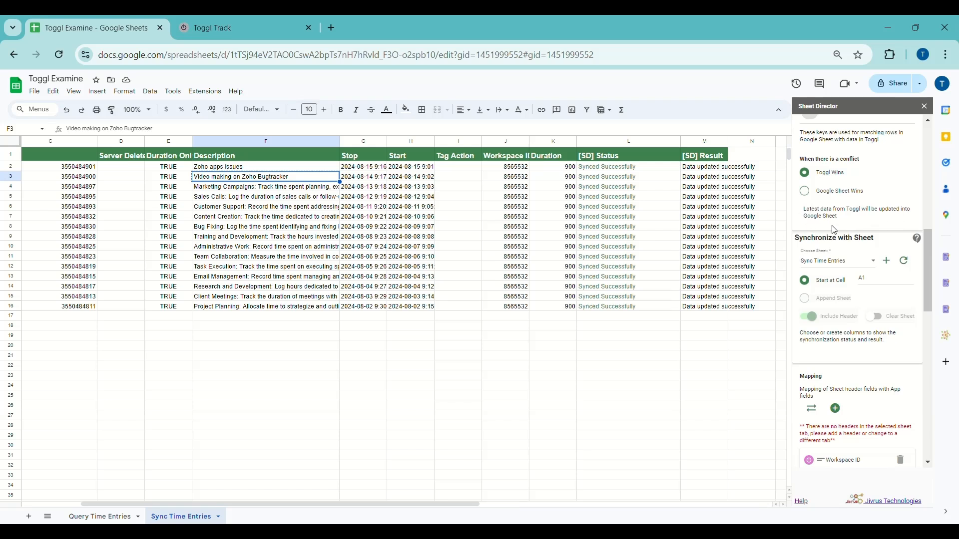
Clear the [SD] Status and [SD] Result values of all records in L2:M16
{"action": "left_click_drag", "start_coordinate": [631, 167], "coordinate": [723, 312]}
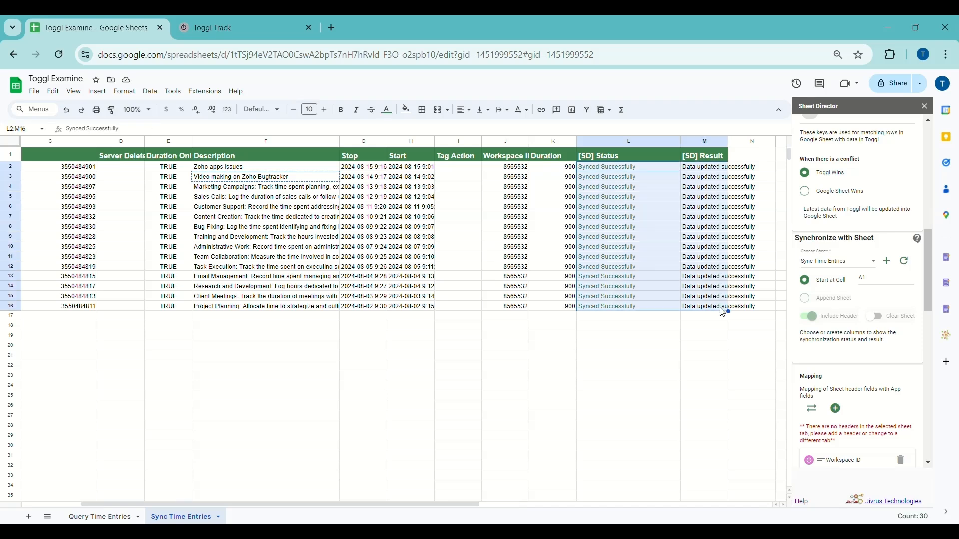
{"action": "key", "text": "Delete"}
{"action": "left_click", "coordinate": [722, 309]}
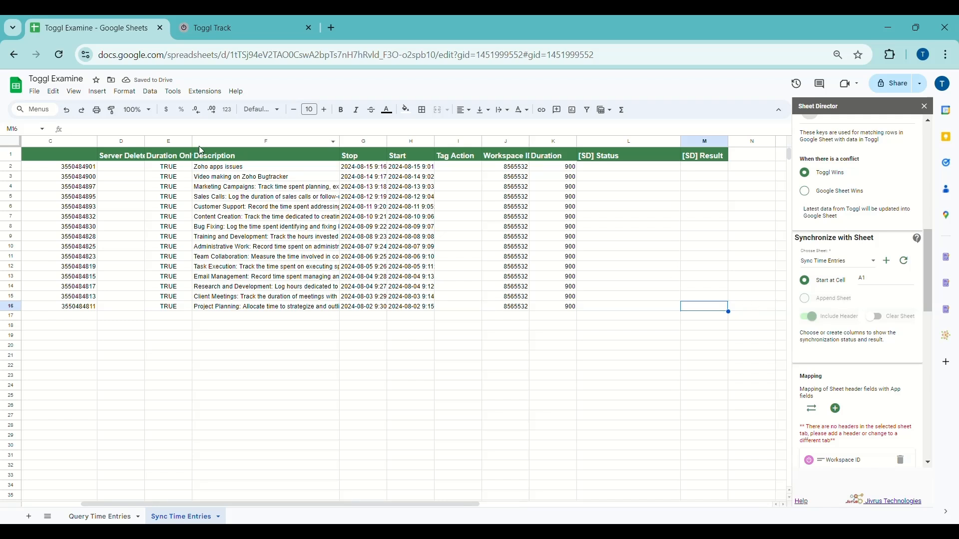
Replace the description in cell F2 with "Date formatting issues"
{"action": "triple_click", "coordinate": [246, 170]}
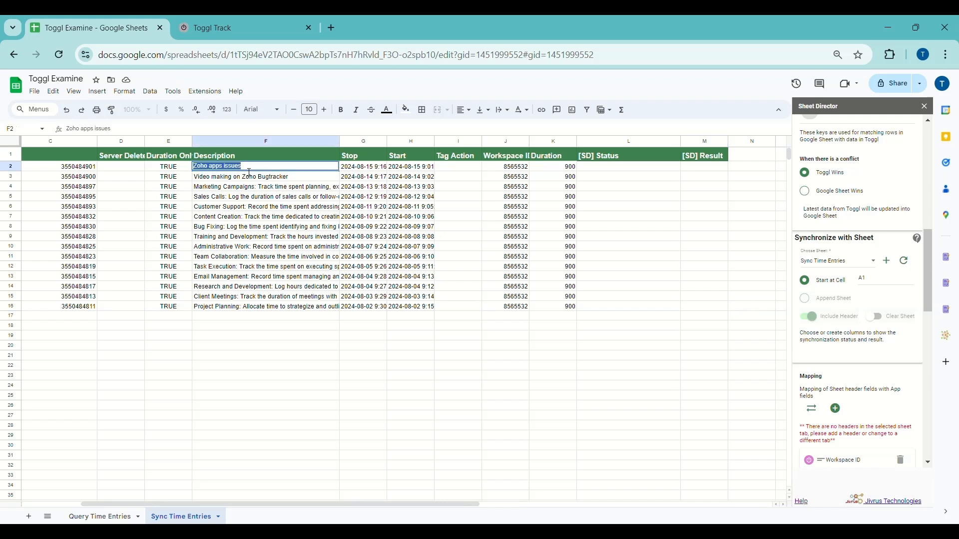
{"action": "type", "text": "Date formatting"}
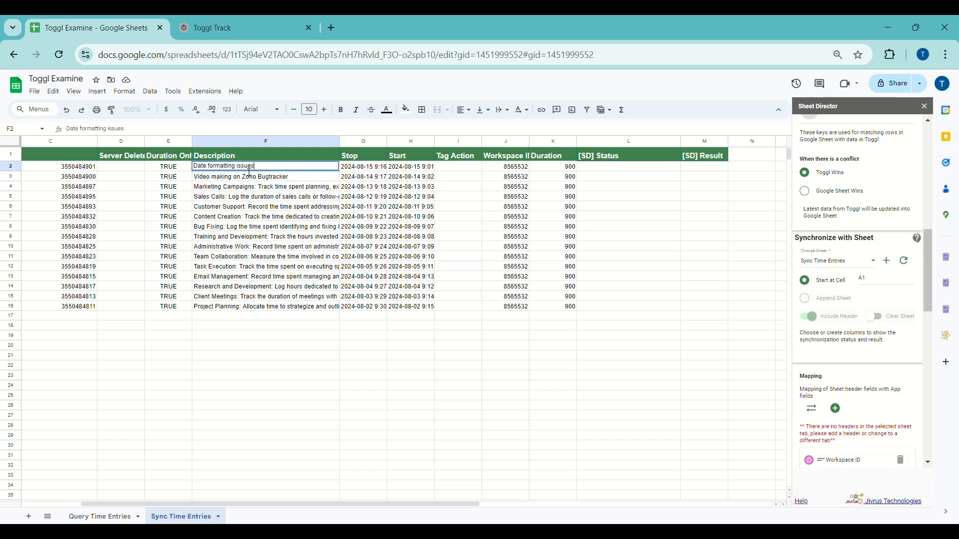
{"action": "type", "text": " issues"}
{"action": "key", "text": "Return"}
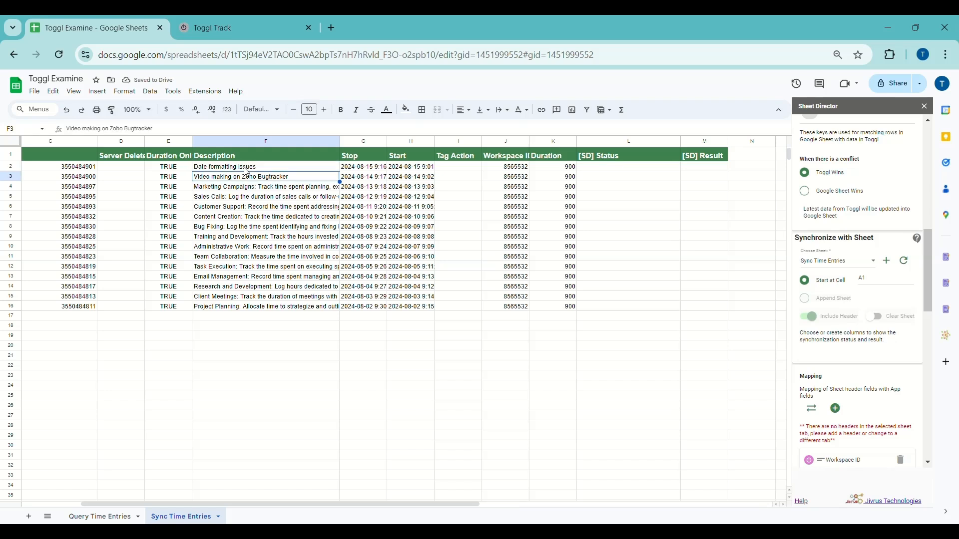
Reselect the Sync Time Entries sheet, run the synchronization so Toggl data updates the sheet, check the F2 description and close the execution results
{"action": "left_click", "coordinate": [831, 264]}
{"action": "left_click", "coordinate": [823, 270]}
{"action": "scroll", "coordinate": [868, 294], "scroll_direction": "down", "scroll_amount": 15}
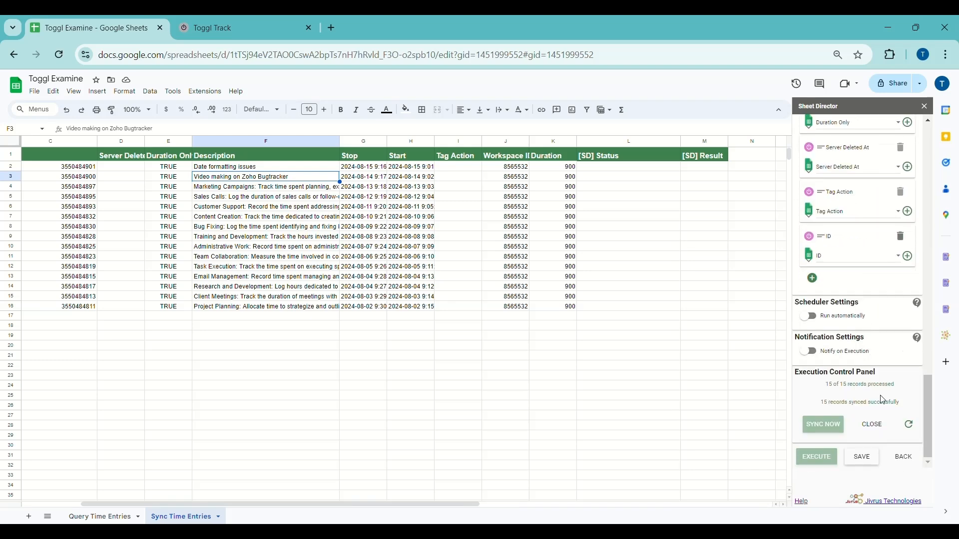
{"action": "left_click", "coordinate": [888, 432]}
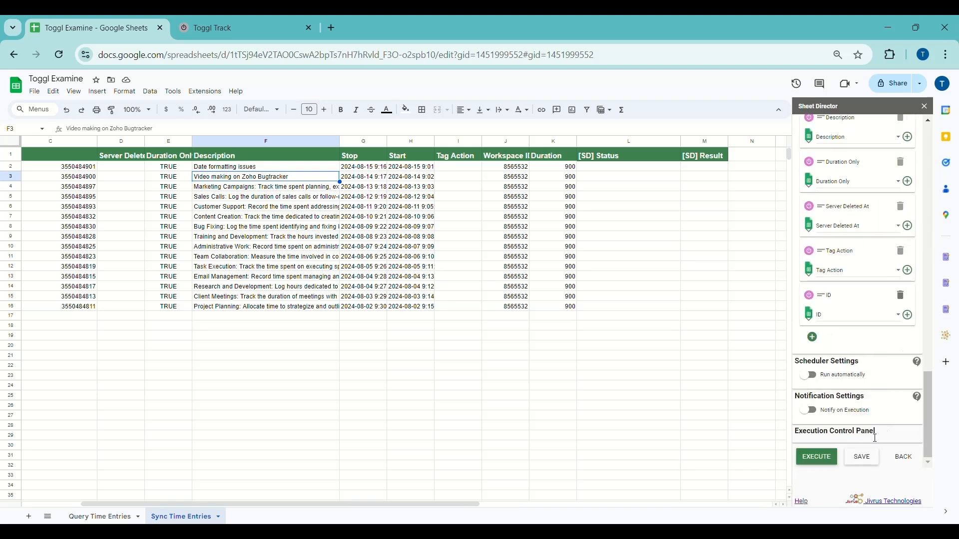
{"action": "left_click", "coordinate": [820, 458]}
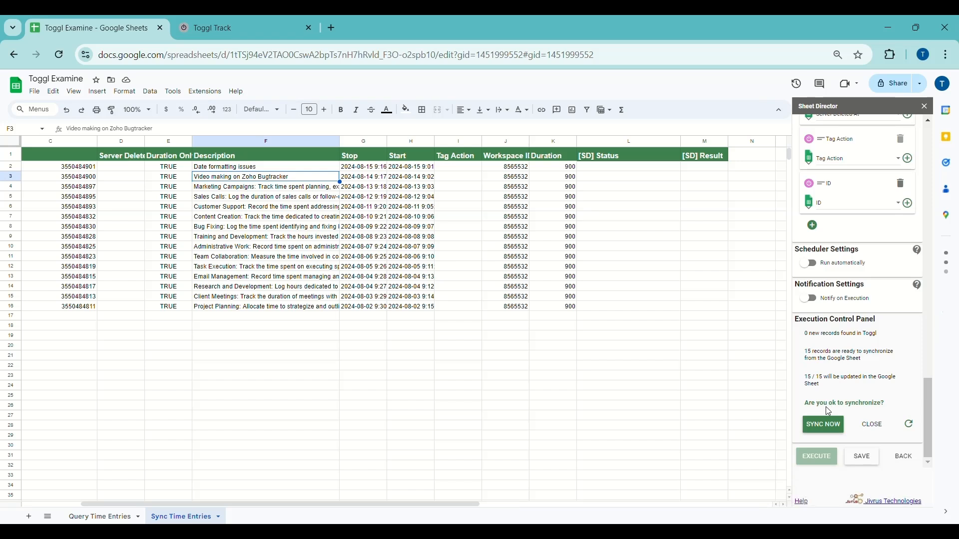
{"action": "left_click", "coordinate": [823, 428]}
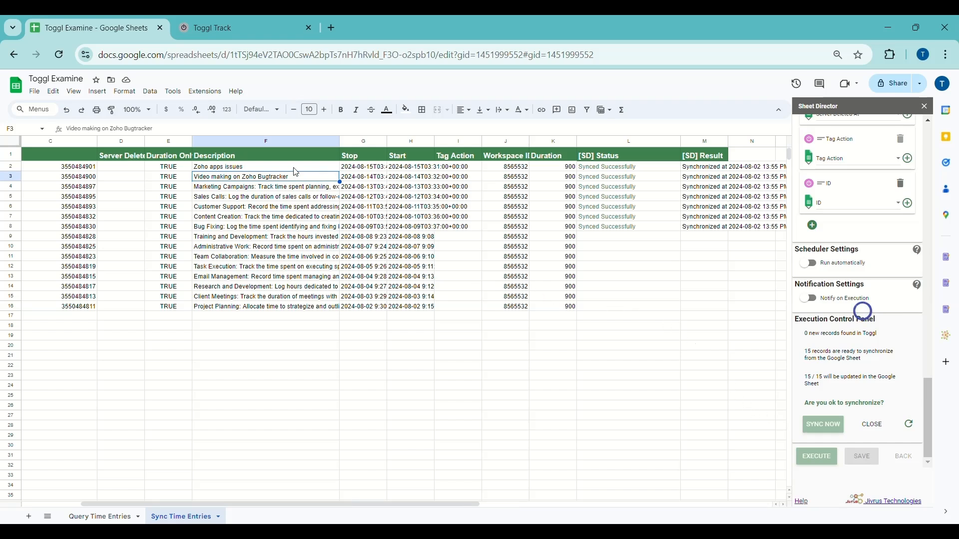
{"action": "left_click", "coordinate": [280, 168]}
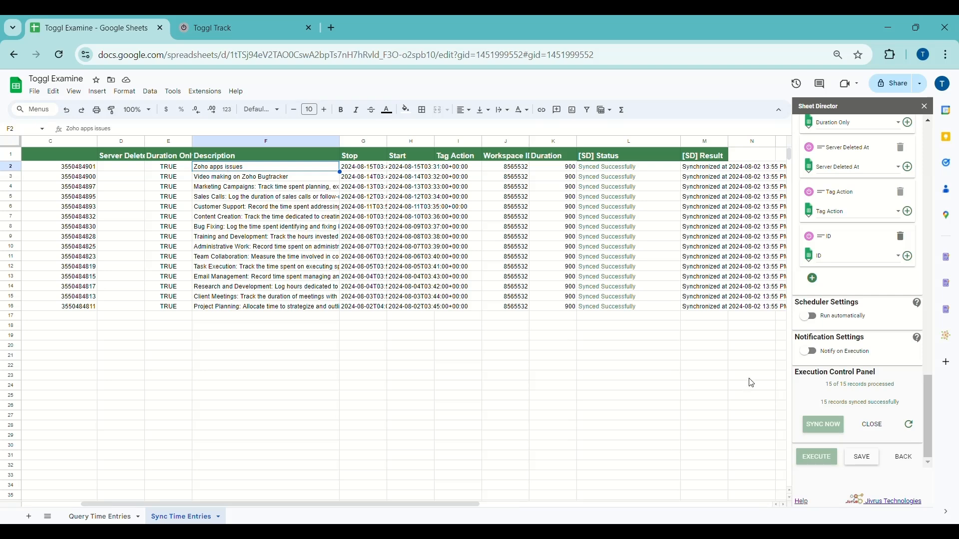
{"action": "left_click", "coordinate": [872, 425]}
Set the synchronization start cell to E5 and choose a newly added Sheet3 as the target sheet
{"action": "scroll", "coordinate": [862, 380], "scroll_direction": "up", "scroll_amount": 15}
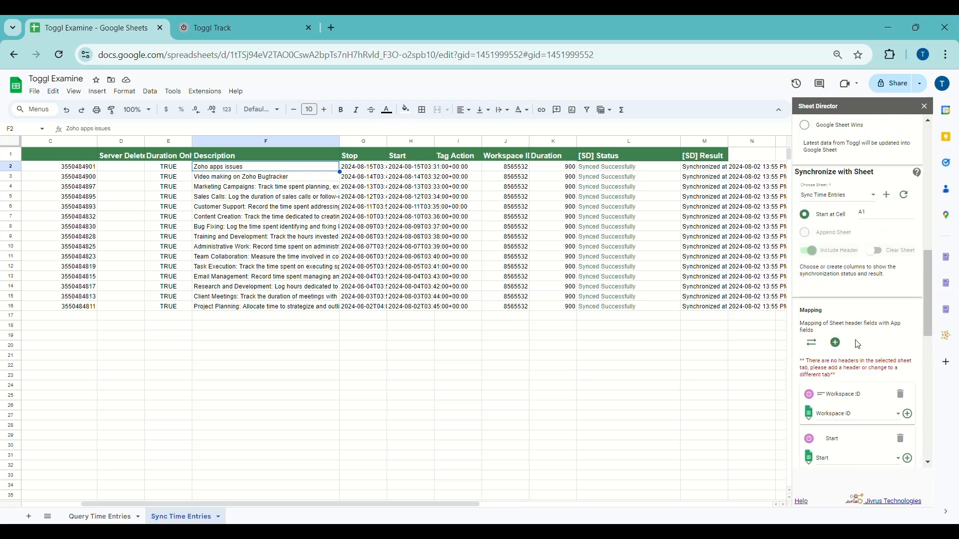
{"action": "scroll", "coordinate": [870, 374], "scroll_direction": "down", "scroll_amount": 1}
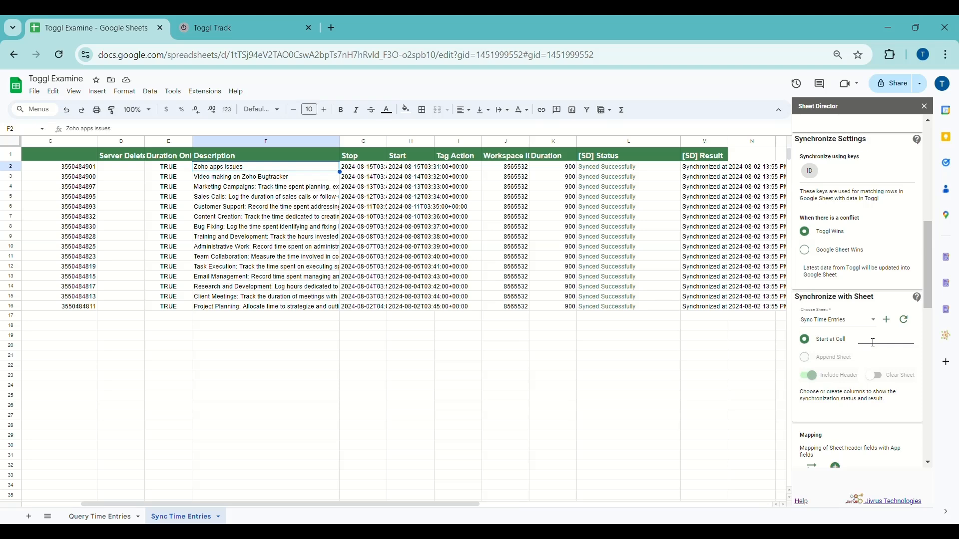
{"action": "left_click", "coordinate": [29, 517]}
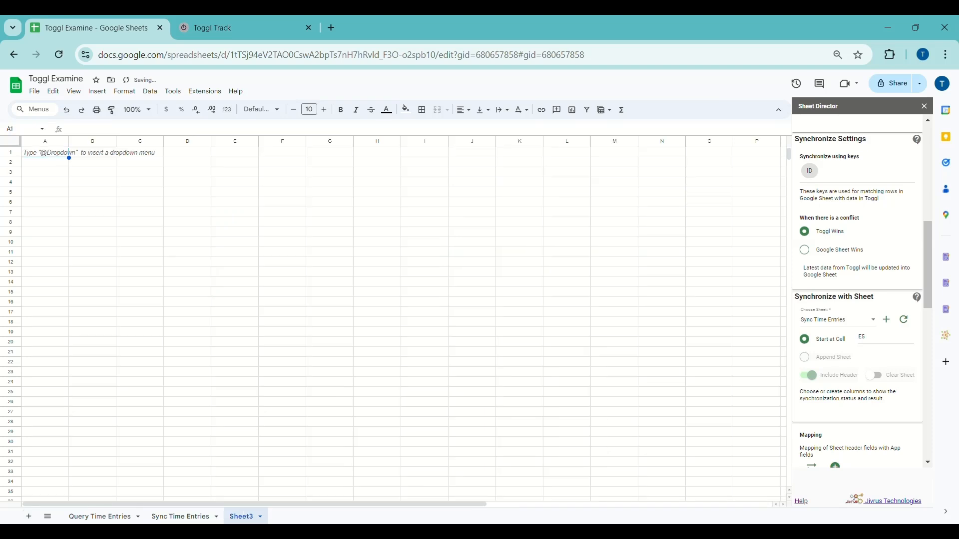
{"action": "left_click", "coordinate": [904, 320]}
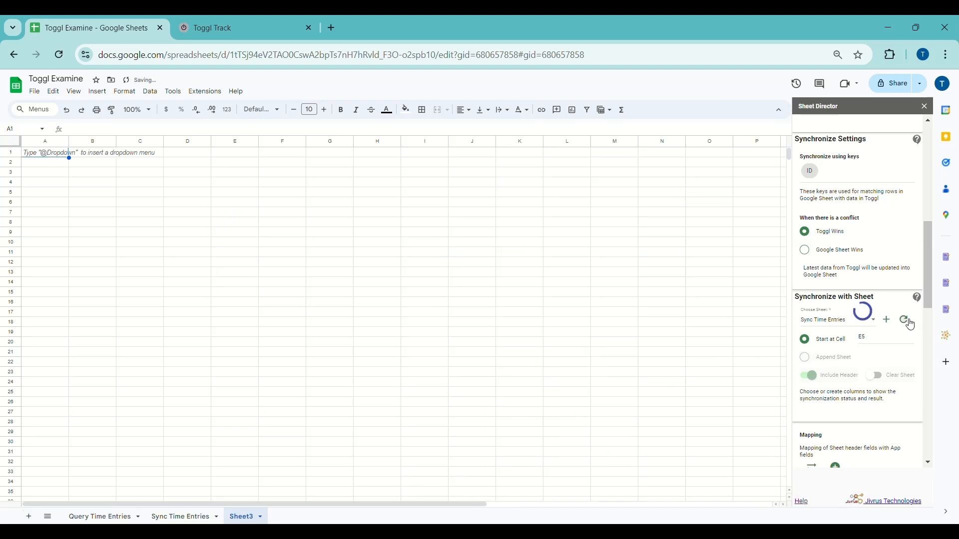
{"action": "left_click", "coordinate": [832, 322]}
{"action": "left_click", "coordinate": [834, 337]}
{"action": "scroll", "coordinate": [865, 375], "scroll_direction": "down", "scroll_amount": 10}
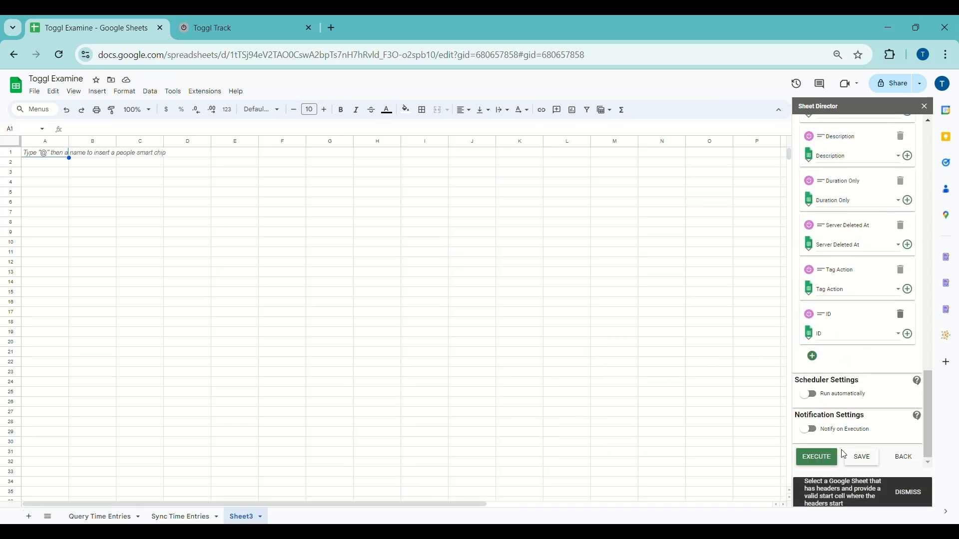
Execute the synchronization and get the Toggl records into the empty Sheet3
{"action": "left_click", "coordinate": [820, 458]}
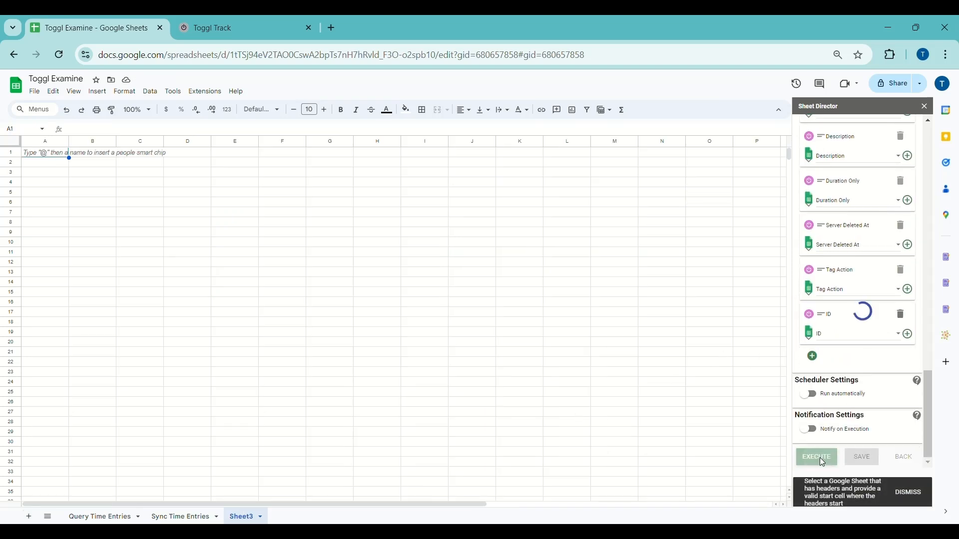
{"action": "left_click", "coordinate": [901, 494]}
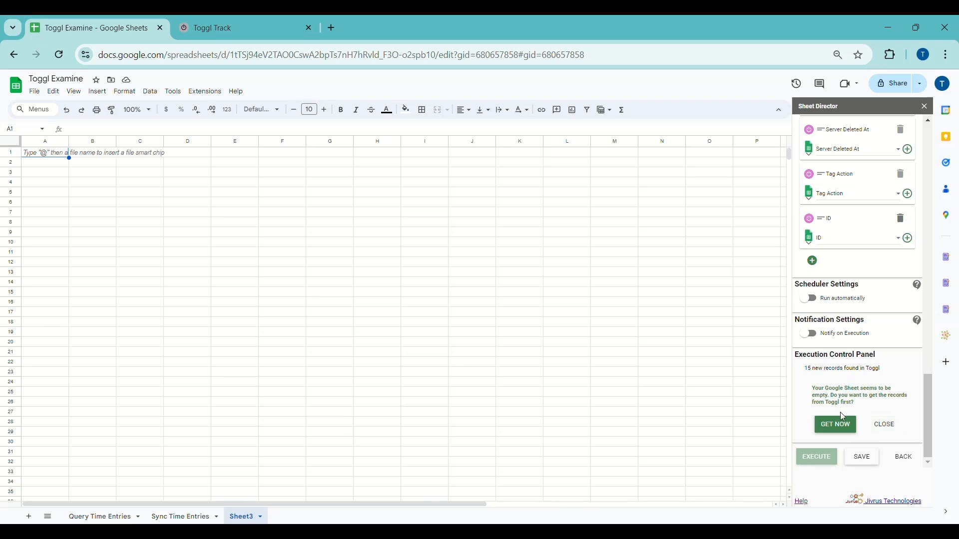
{"action": "left_click", "coordinate": [843, 427]}
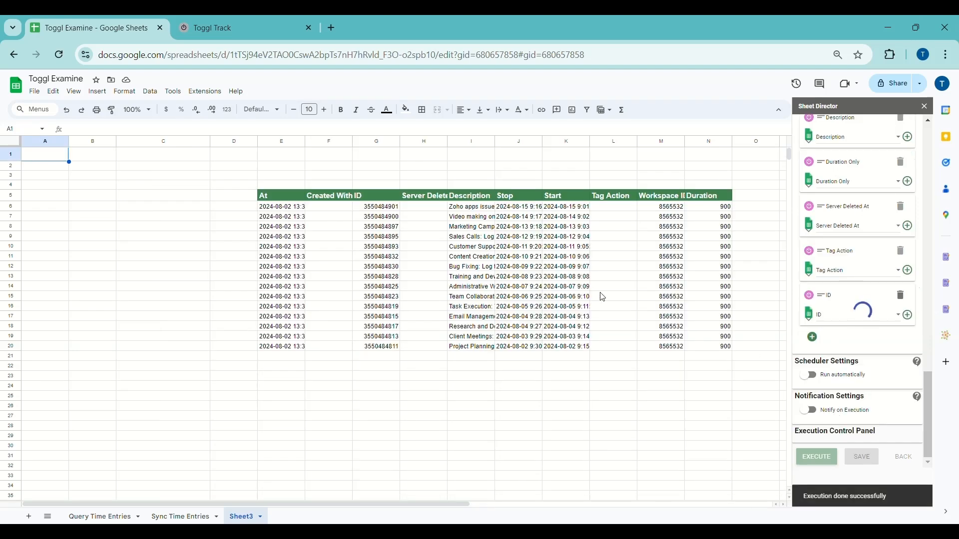
Create the [SD] Status and [SD] Result columns in Sheet3 as the synchronization's result columns
{"action": "scroll", "coordinate": [872, 368], "scroll_direction": "up", "scroll_amount": 10}
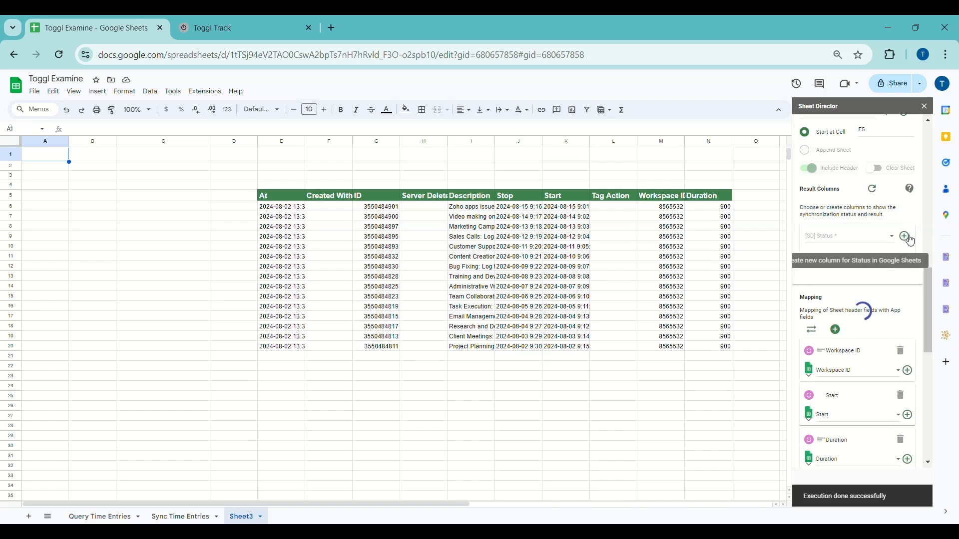
{"action": "left_click", "coordinate": [905, 237]}
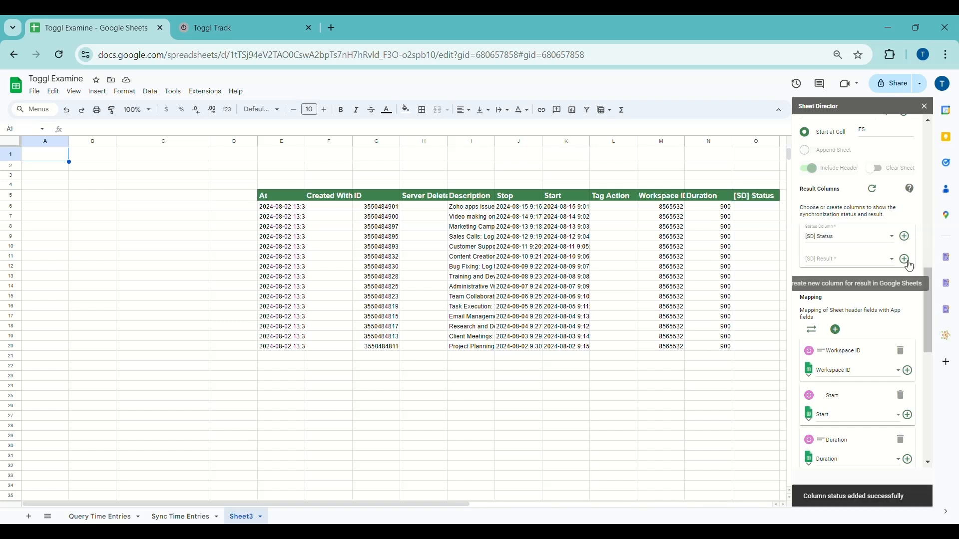
{"action": "left_click", "coordinate": [905, 259]}
{"action": "scroll", "coordinate": [830, 456], "scroll_direction": "down", "scroll_amount": 10}
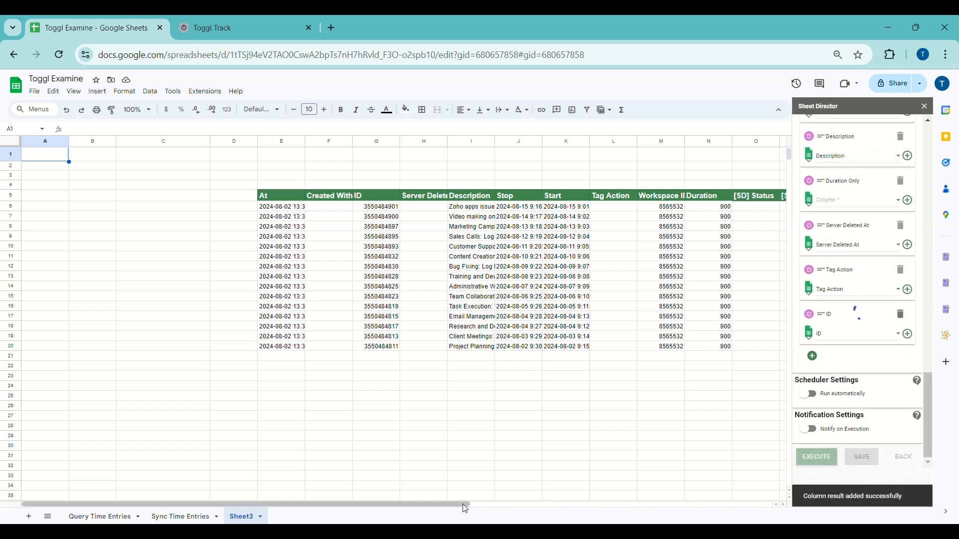
{"action": "left_click_drag", "start_coordinate": [465, 508], "coordinate": [521, 508]}
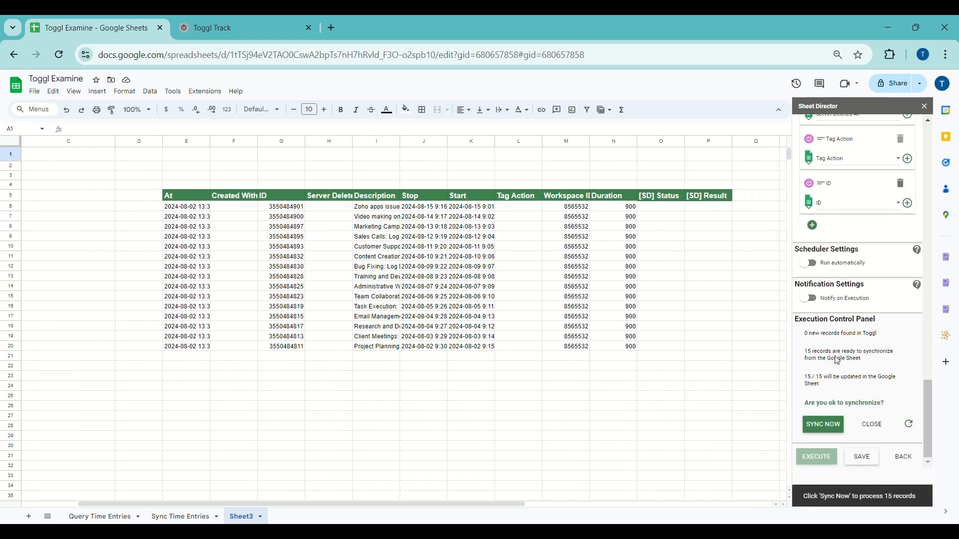
Synchronize the records between Toggl and Sheet3, check the status and result columns, and select header row 5
{"action": "left_click", "coordinate": [833, 430]}
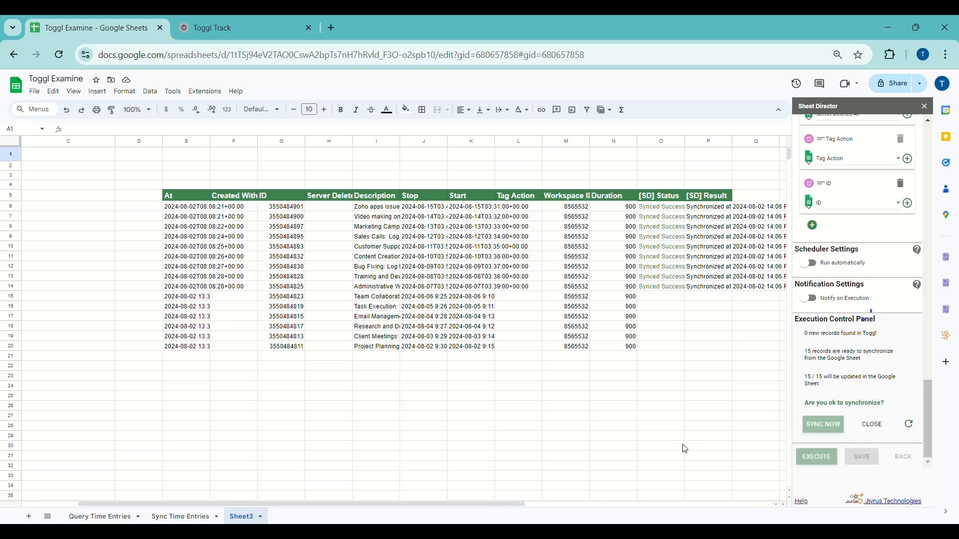
{"action": "left_click_drag", "start_coordinate": [527, 508], "coordinate": [541, 508]}
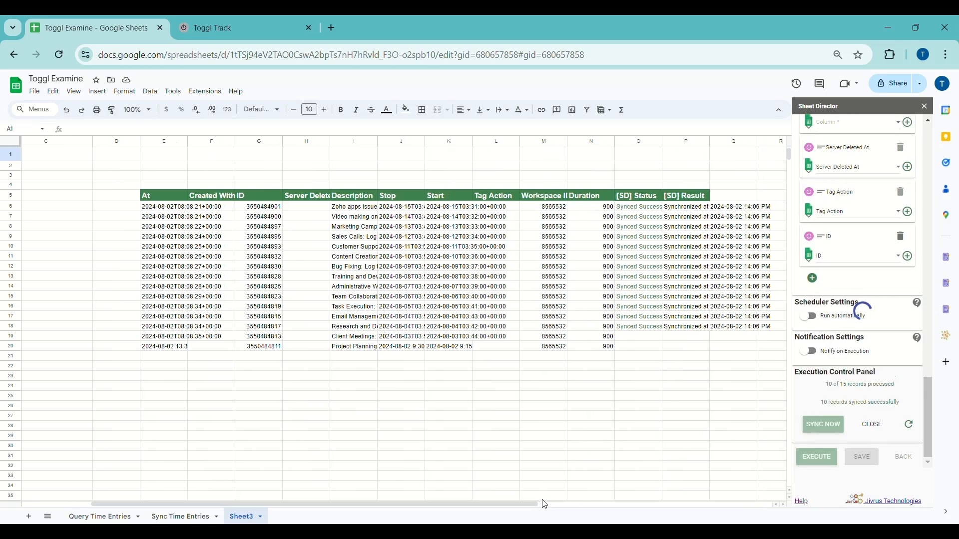
{"action": "left_click", "coordinate": [9, 197]}
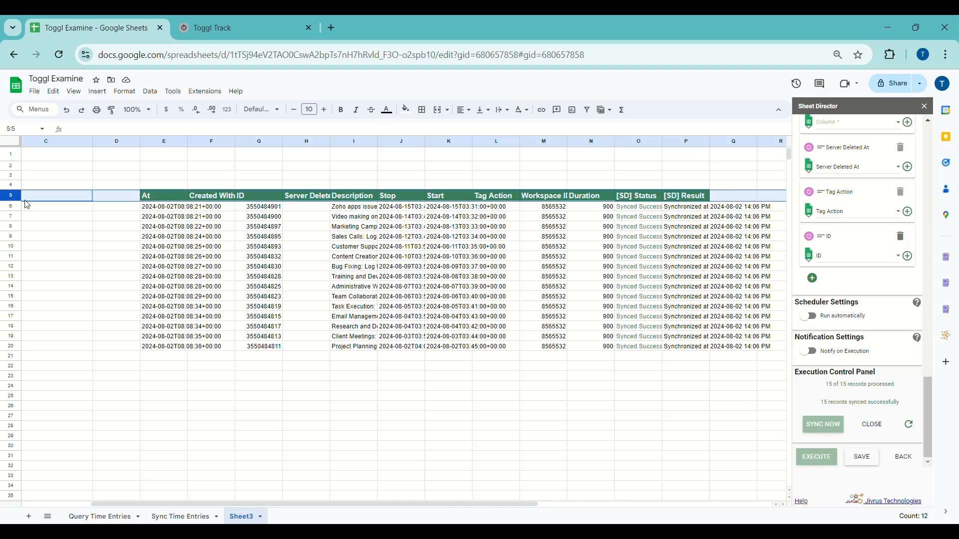